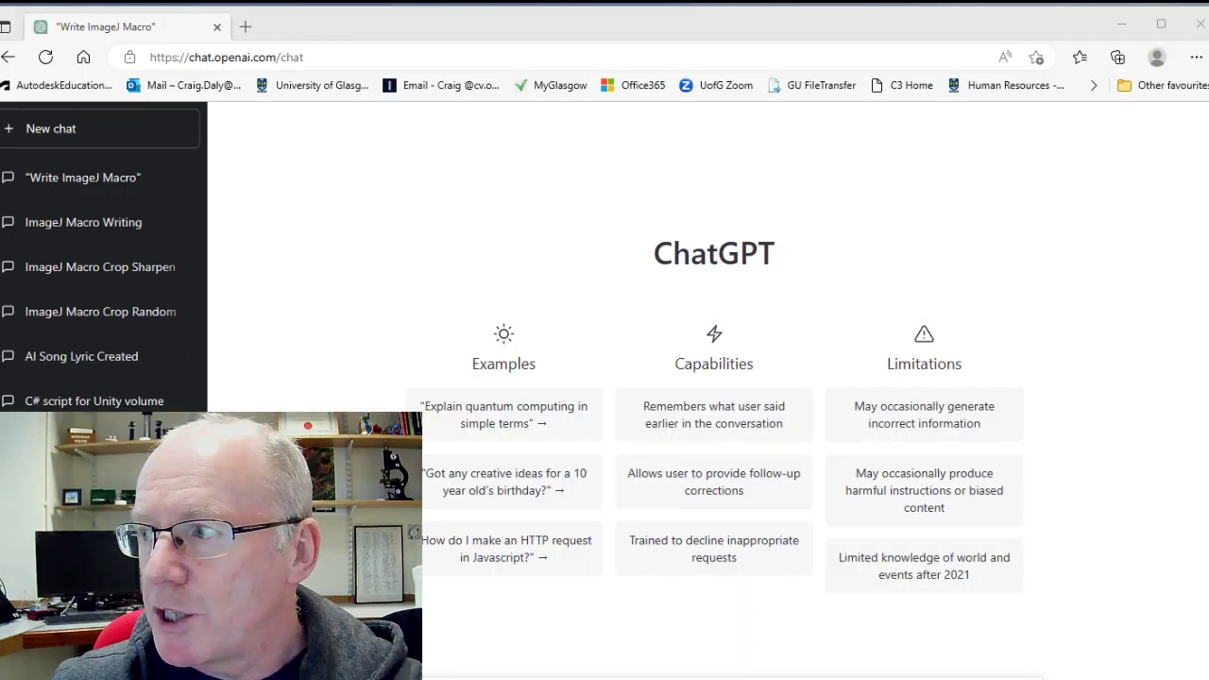
# Open SMC 8-1.tif in ImageJ by dragging it from the nucleus image folder
pyautogui.moveTo(1143, 34); pyautogui.dragTo(1020, 36)
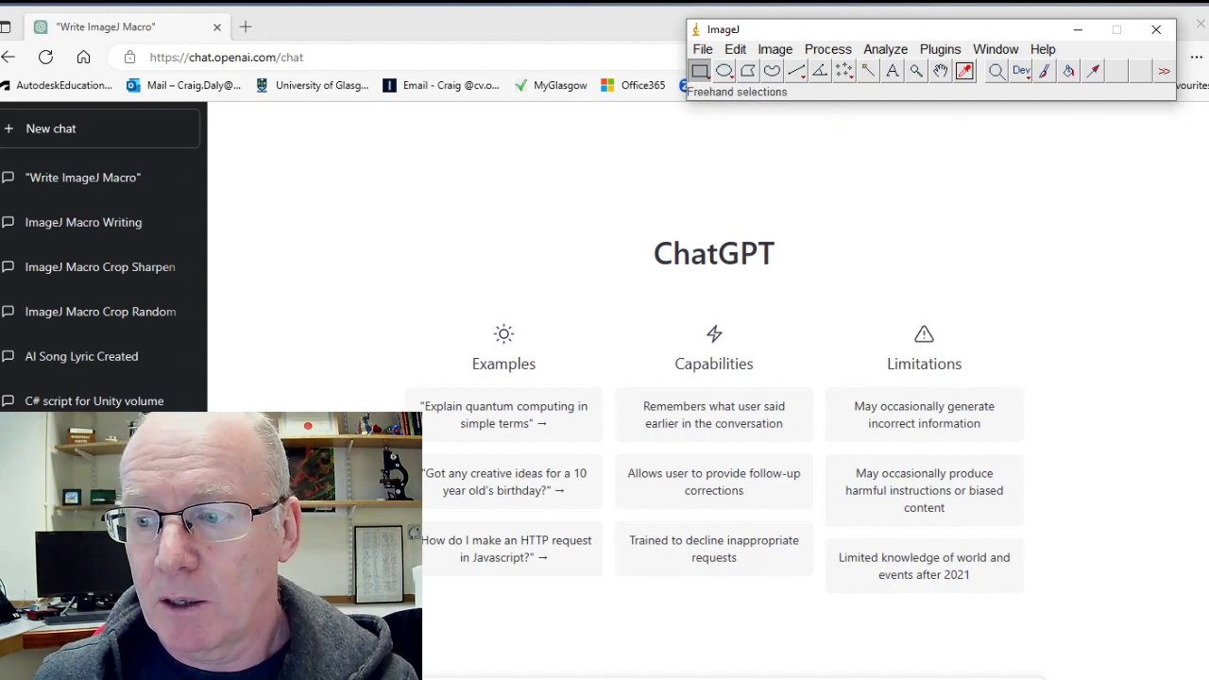
pyautogui.hotkey('alt', 'Tab')
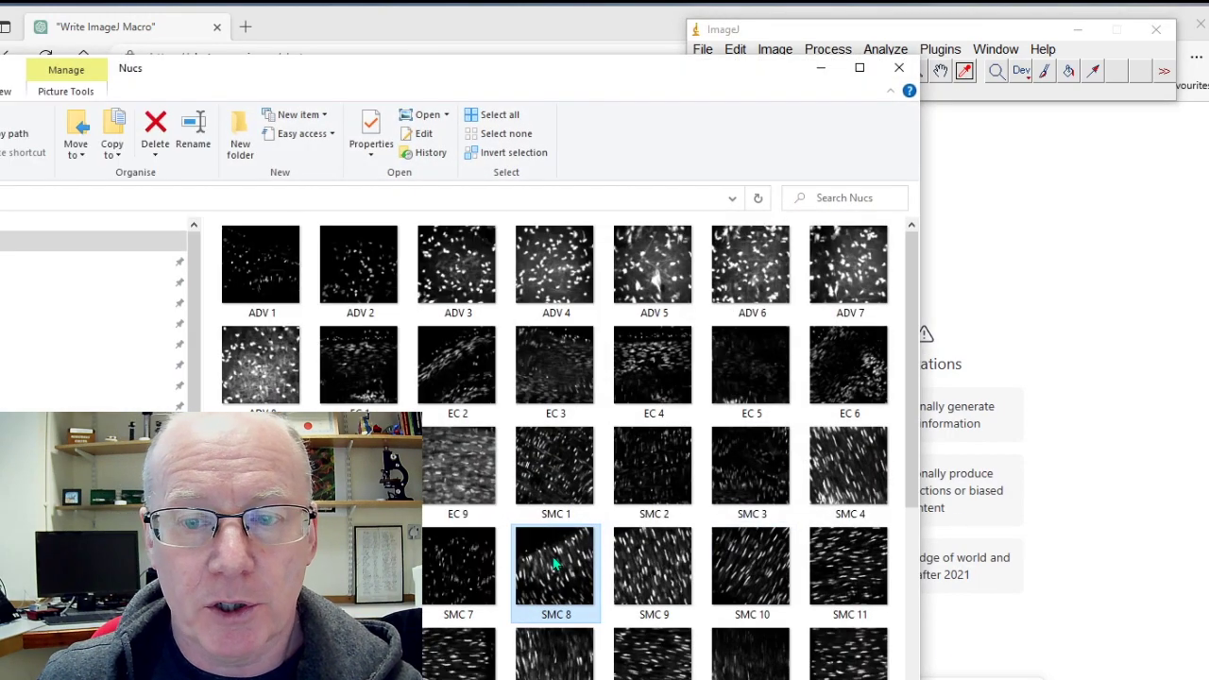
pyautogui.moveTo(556, 563); pyautogui.dragTo(1014, 100)
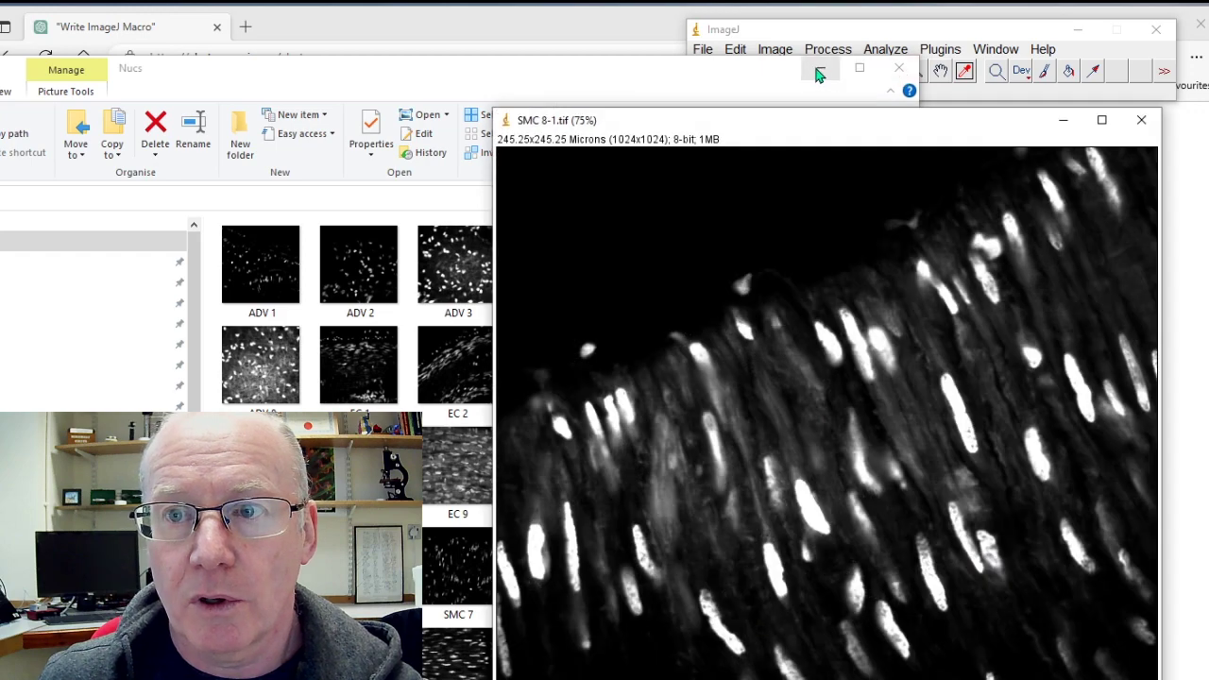
pyautogui.click(820, 72)
pyautogui.moveTo(818, 123)
pyautogui.mouseDown()
pyautogui.moveTo(758, 123)
pyautogui.moveTo(847, 121)
pyautogui.mouseUp()
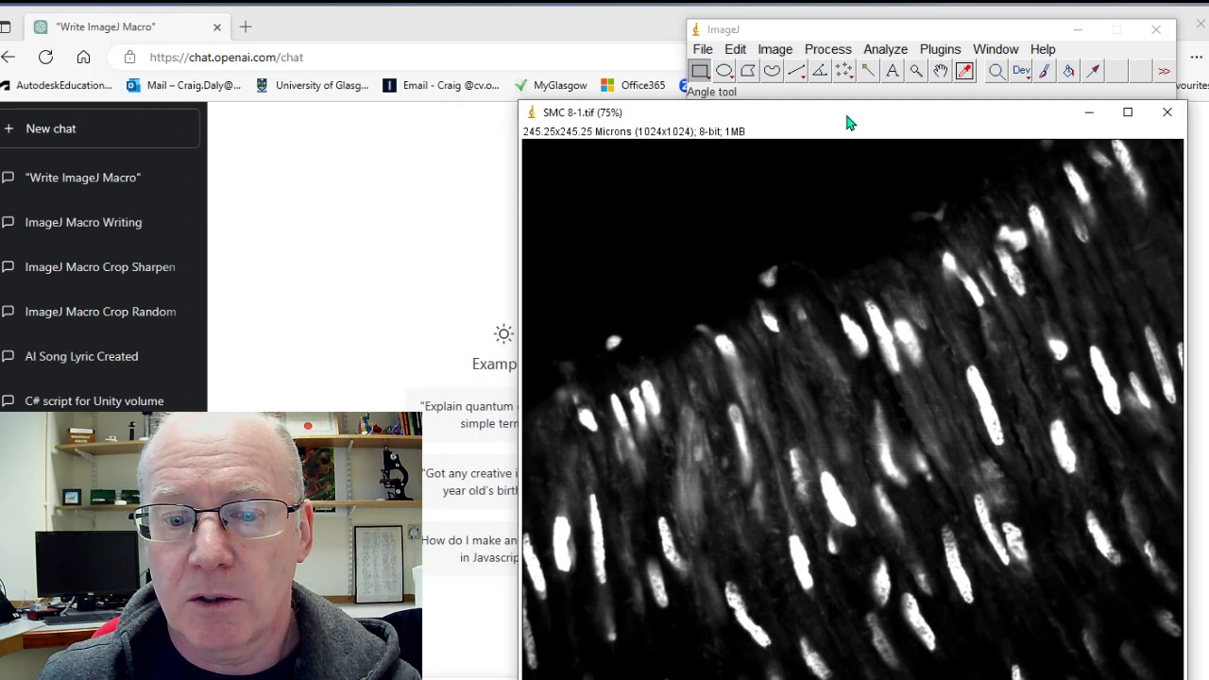
# Zoom into the SMC 8-1 image with the magnifier, zoom back out, and reposition its window
pyautogui.click(916, 72)
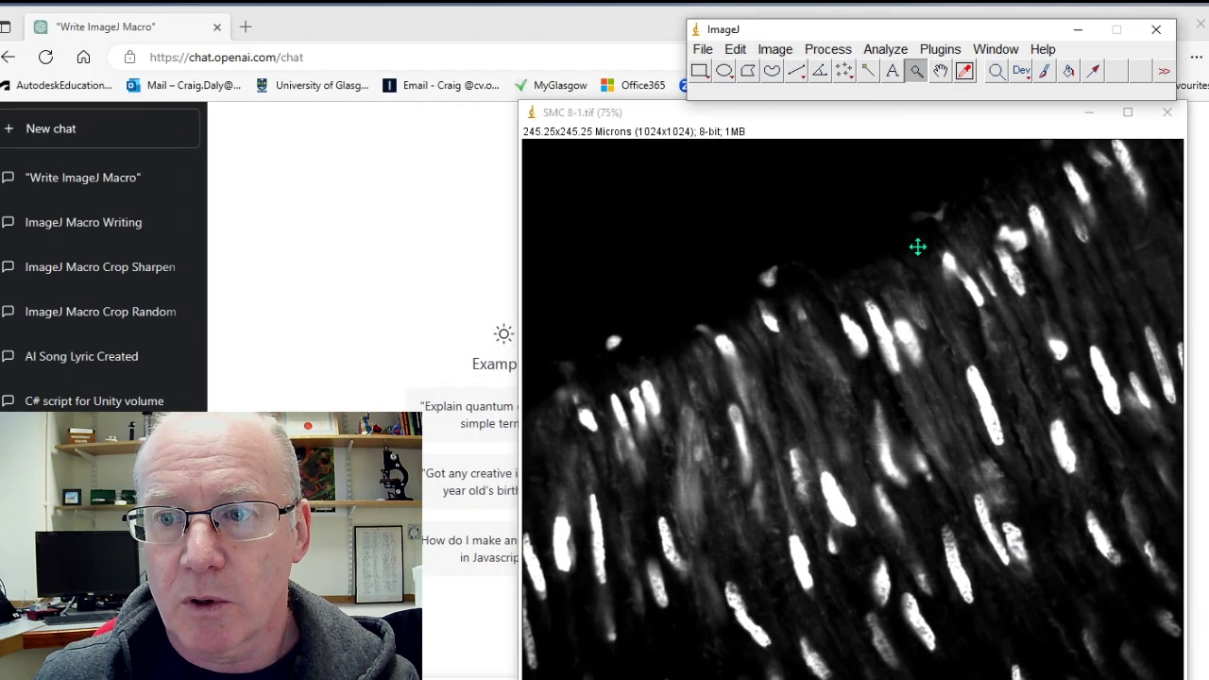
pyautogui.click(918, 246)
pyautogui.rightClick(893, 260)
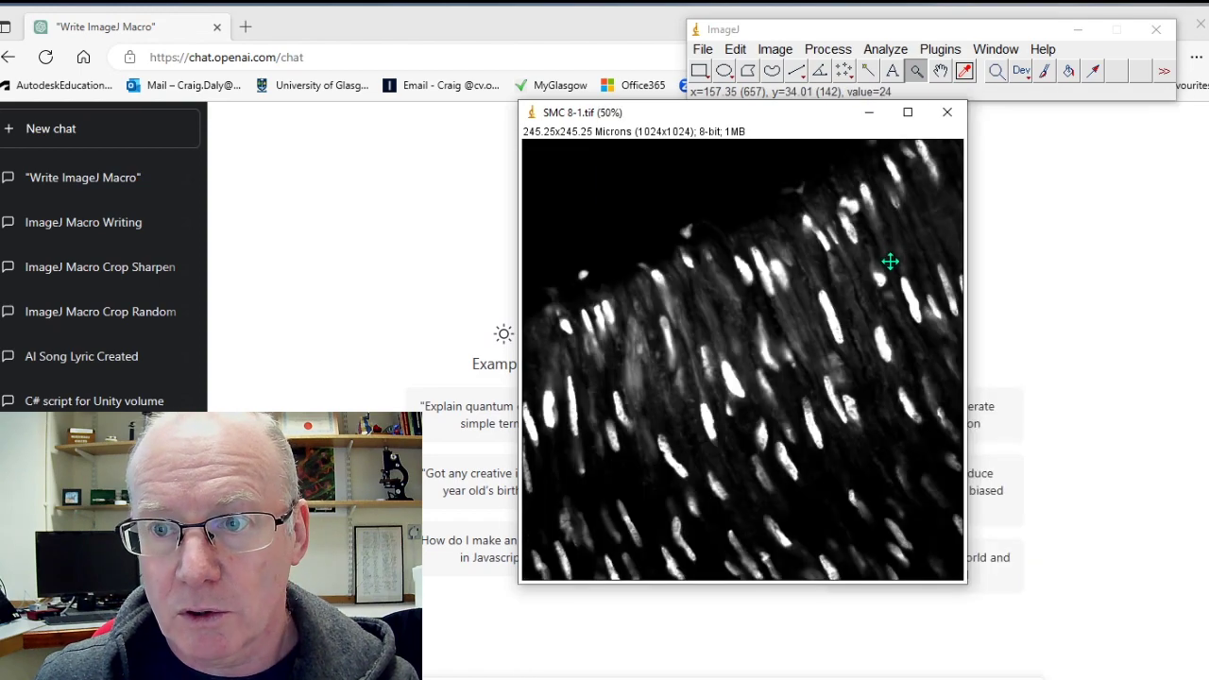
pyautogui.moveTo(785, 126)
pyautogui.mouseDown()
pyautogui.moveTo(940, 172)
pyautogui.moveTo(929, 140)
pyautogui.mouseUp()
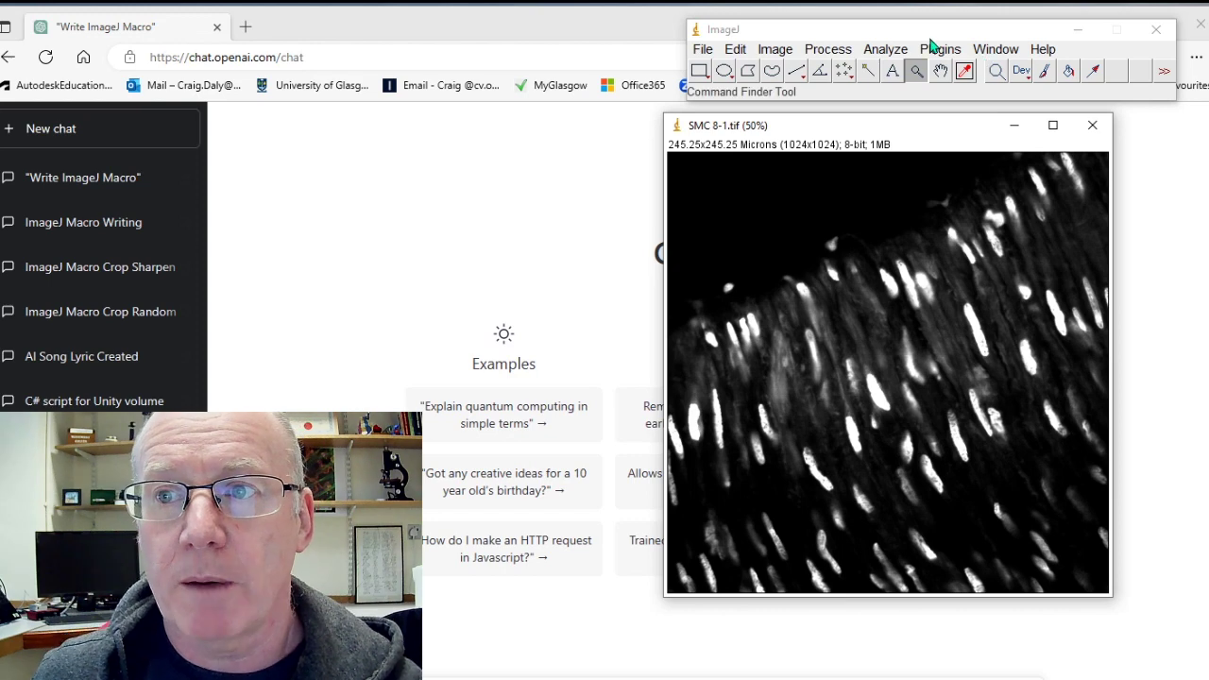
# Start the macro recorder and record a specified 200×200 selection at x 256, y 256
pyautogui.click(940, 51)
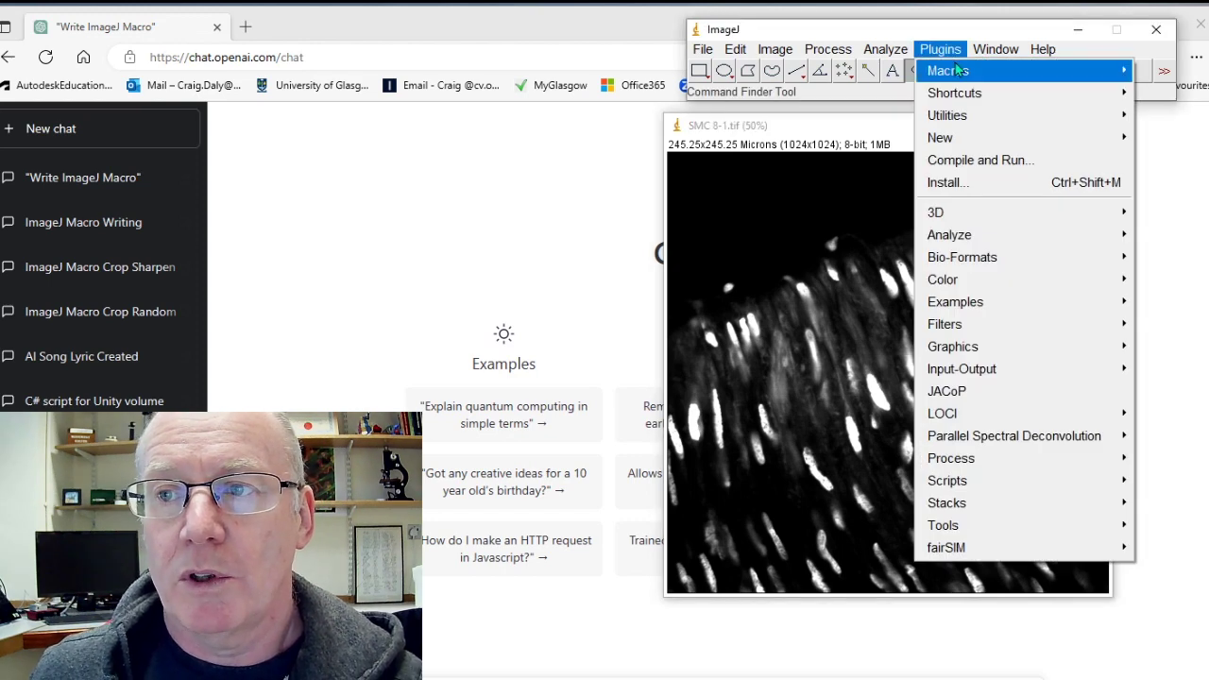
pyautogui.moveTo(948, 71)
pyautogui.click(1162, 181)
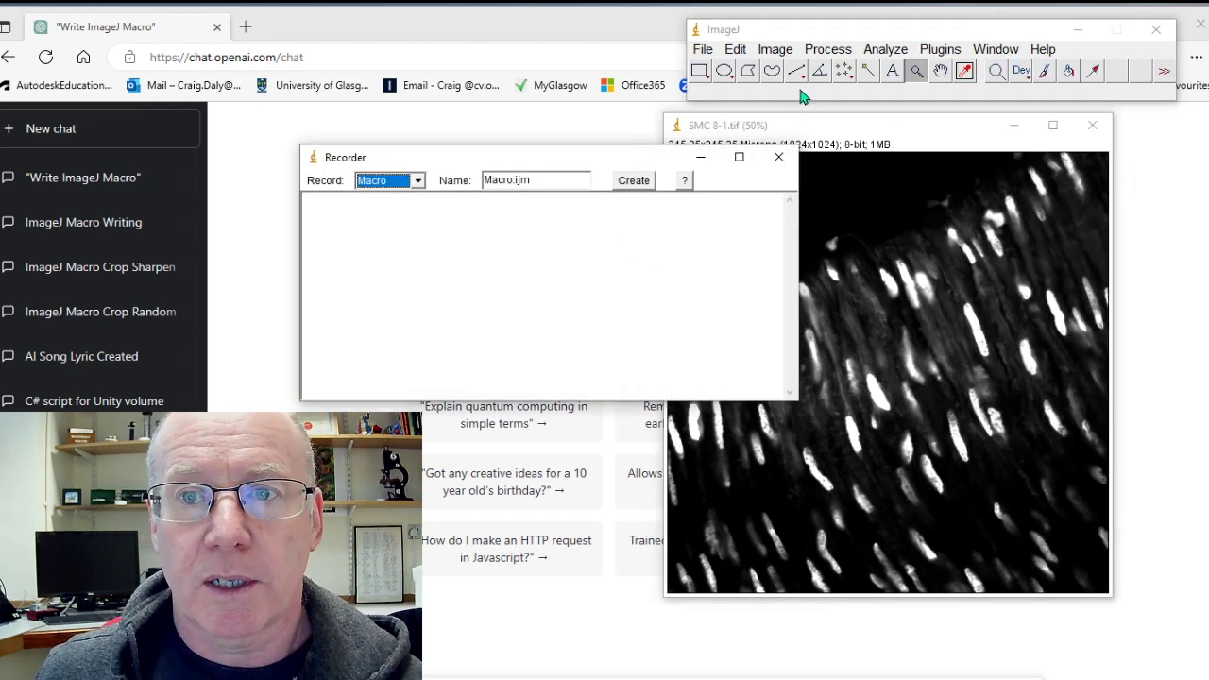
pyautogui.click(736, 50)
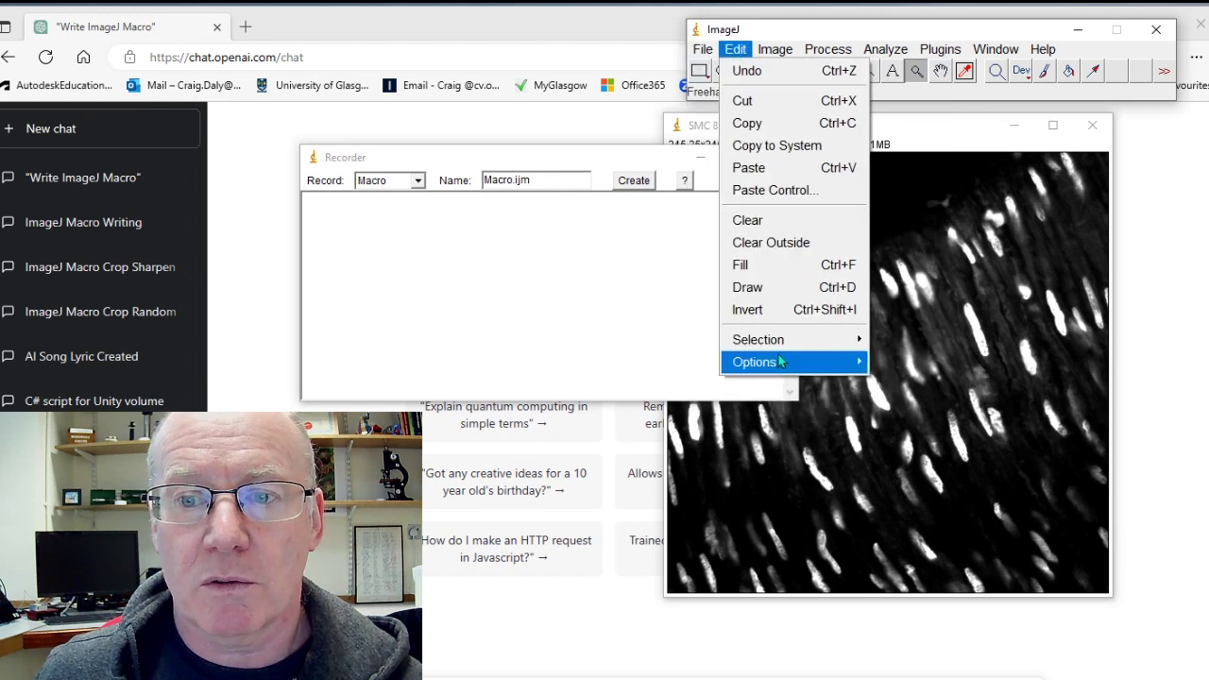
pyautogui.moveTo(758, 339)
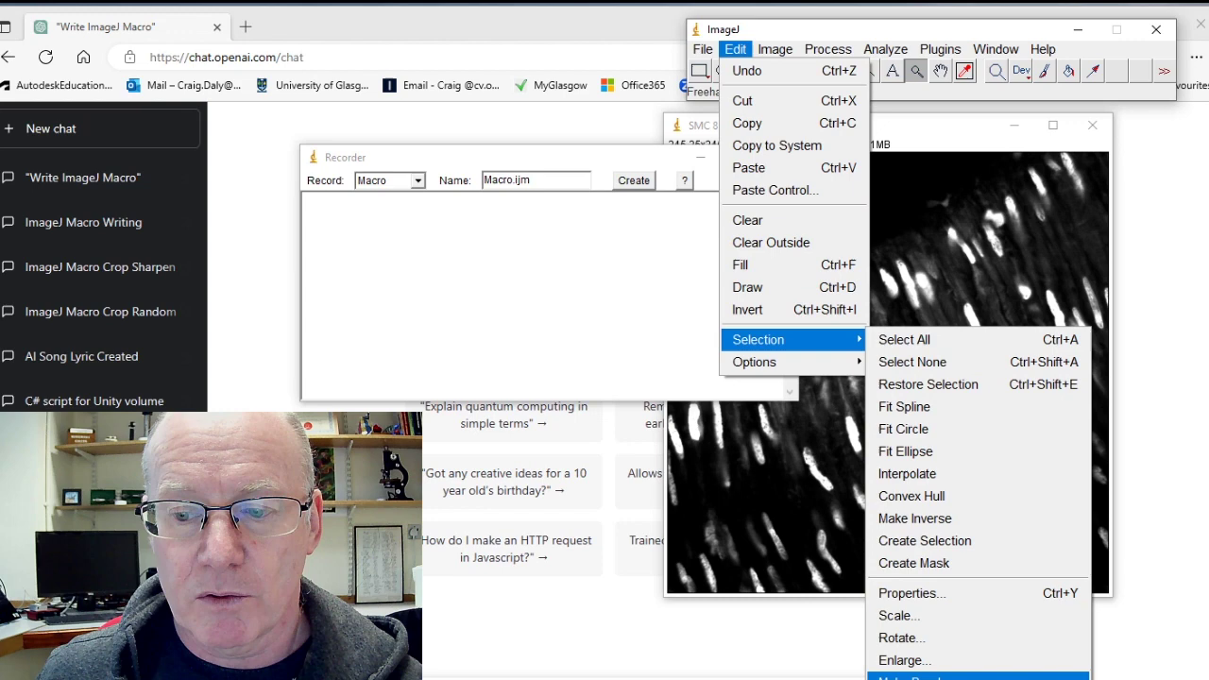
pyautogui.click(911, 675)
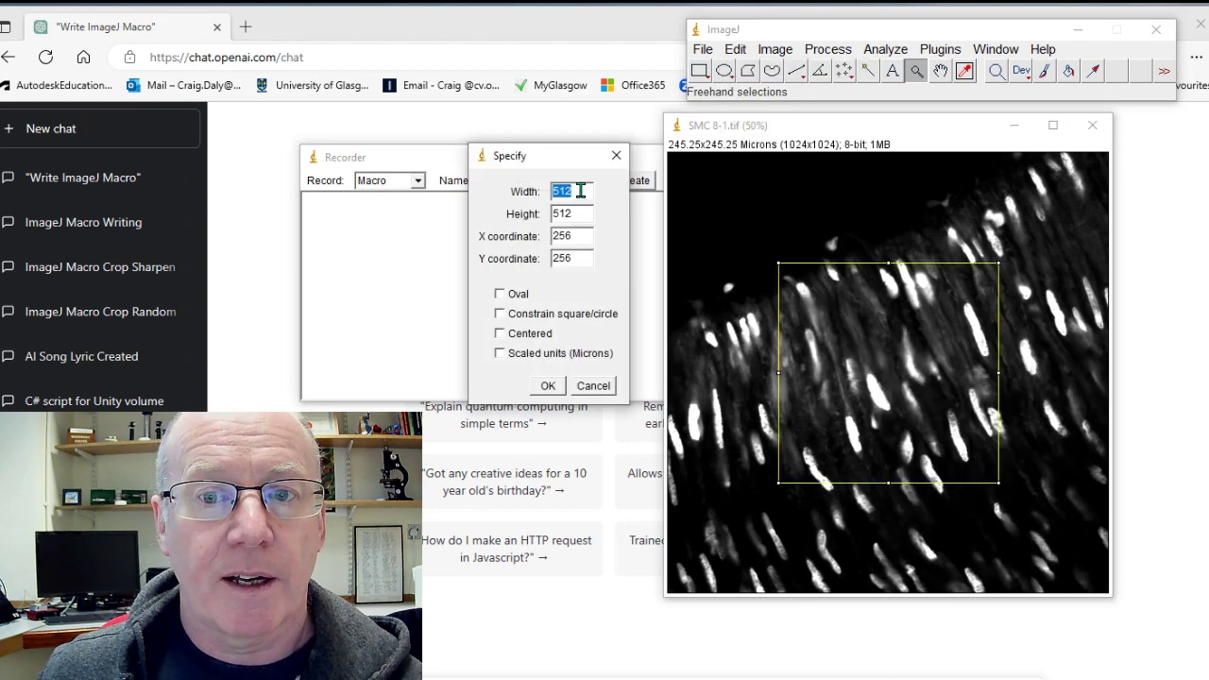
pyautogui.write('200')
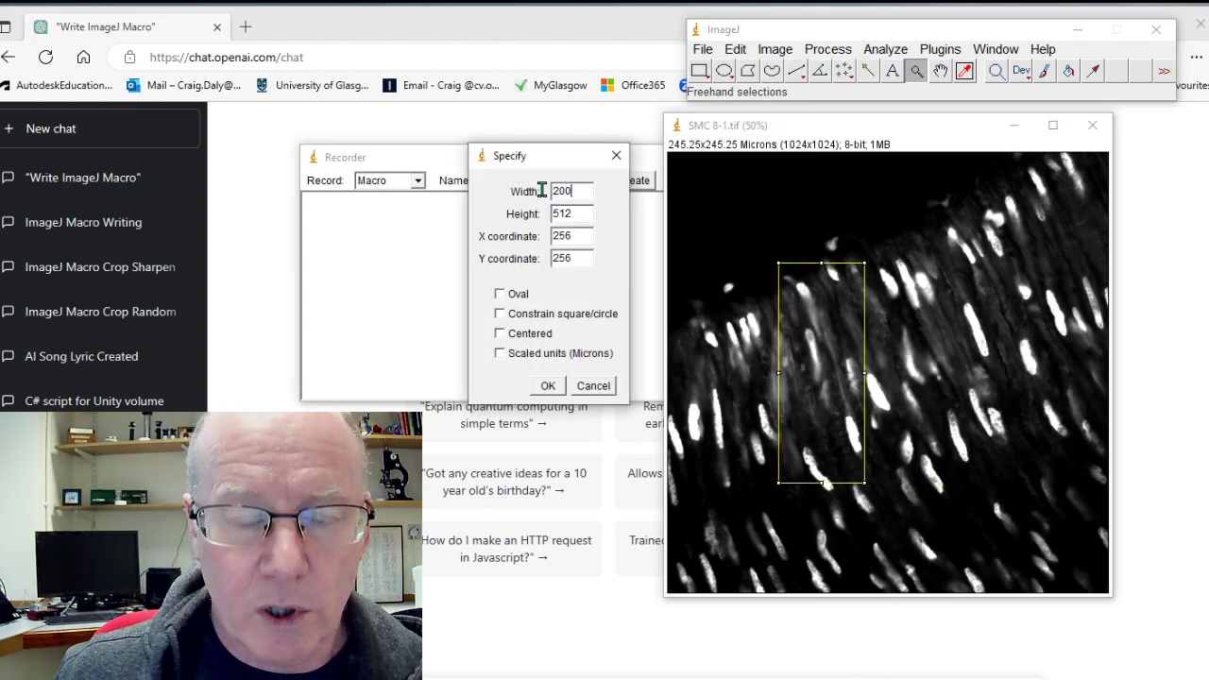
pyautogui.write('2')
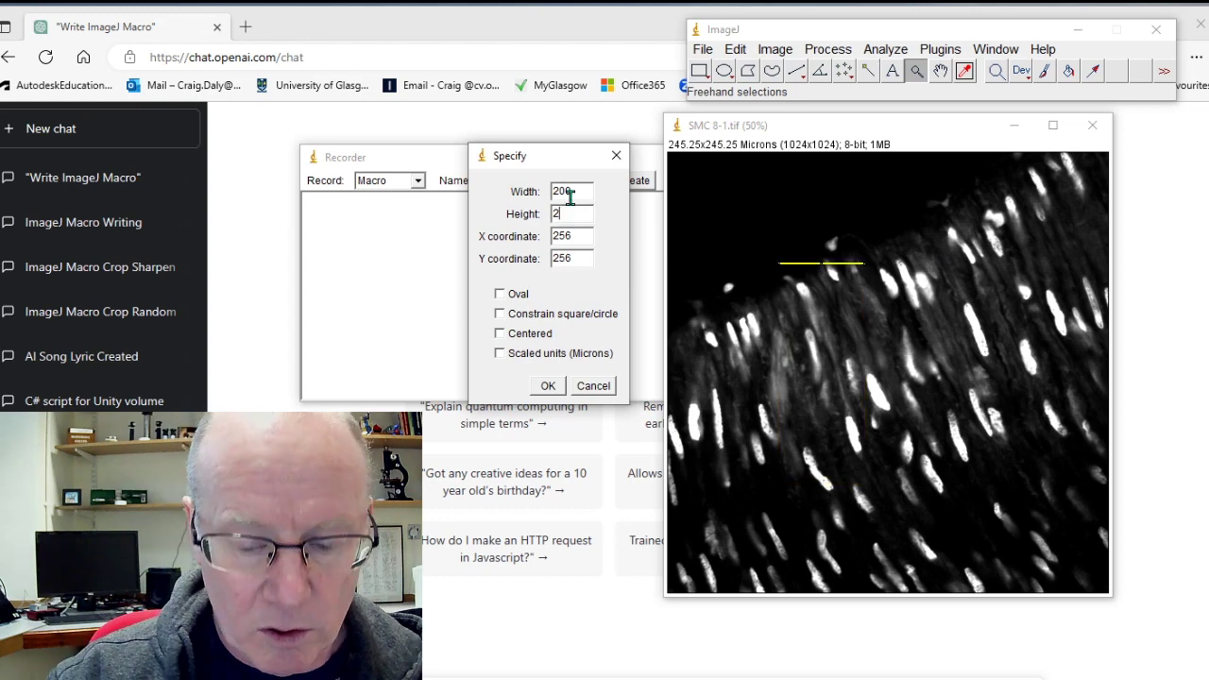
pyautogui.write('00')
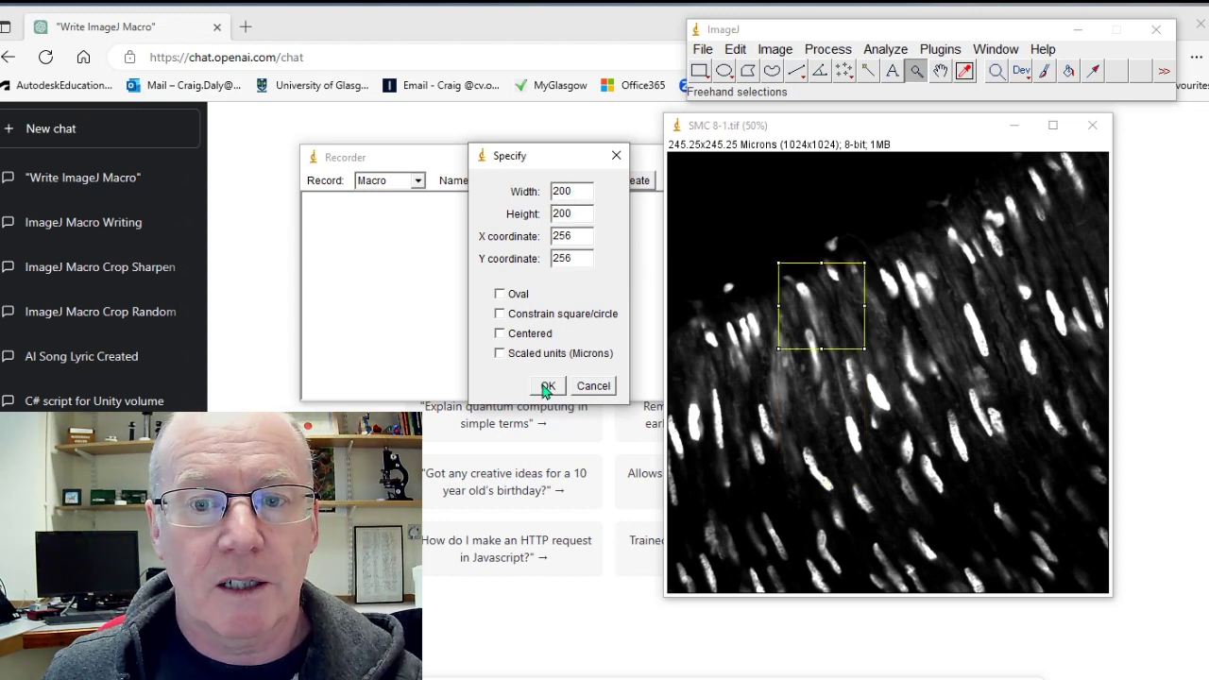
pyautogui.click(547, 387)
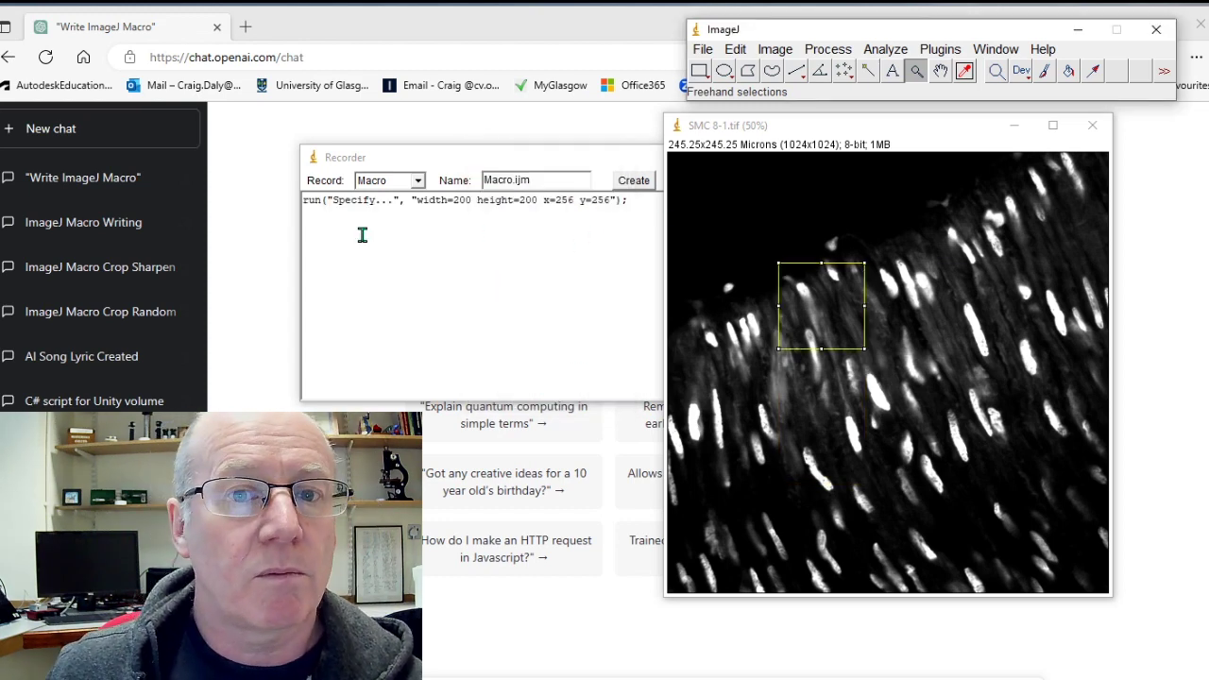
pyautogui.click(775, 49)
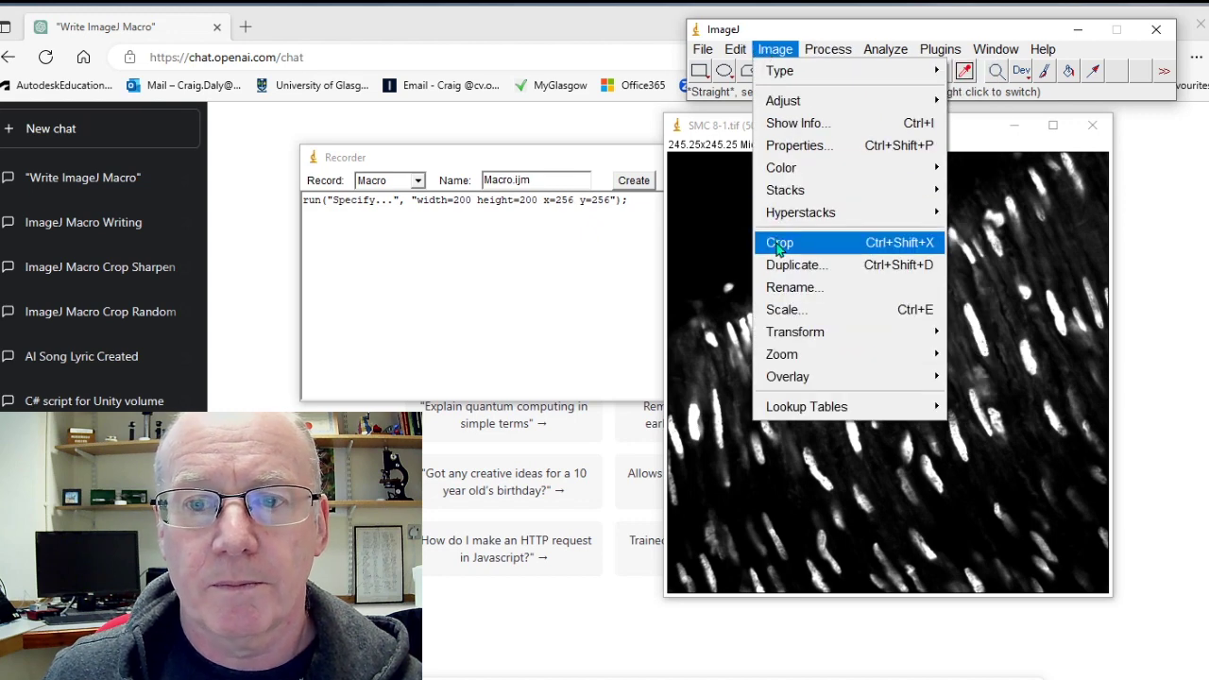
# Crop the micrograph to the 200×200 selection
pyautogui.click(781, 244)
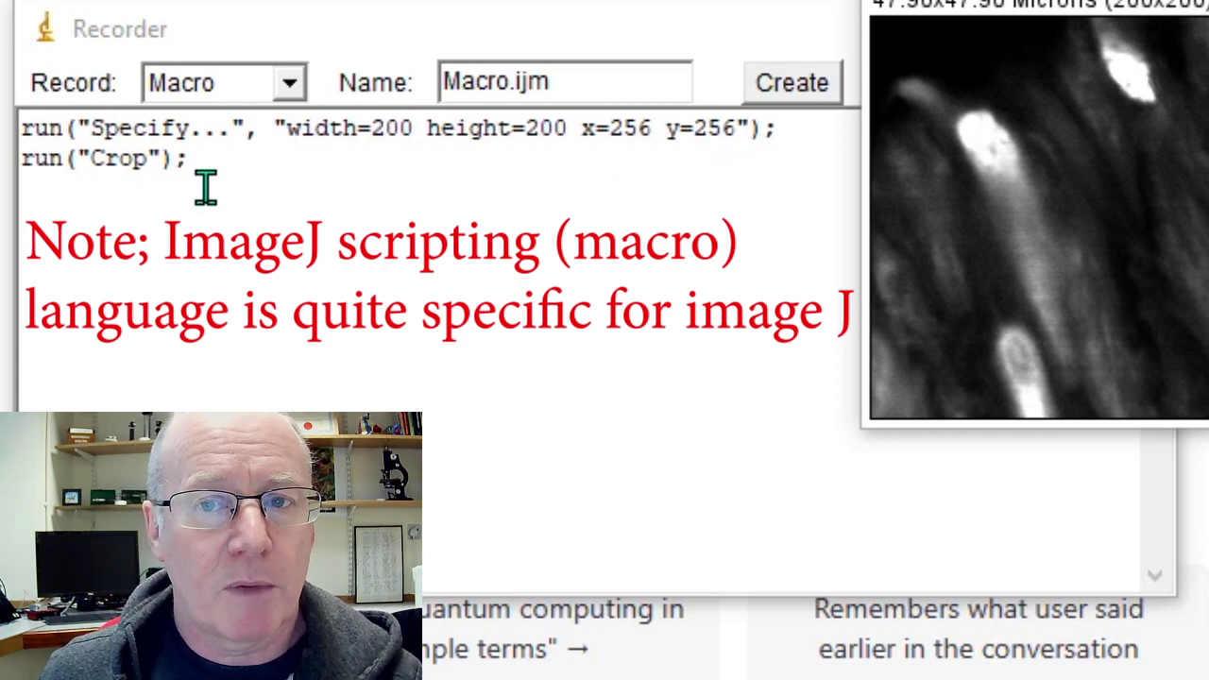
pyautogui.click(416, 46)
pyautogui.moveTo(405, 32); pyautogui.dragTo(256, 30)
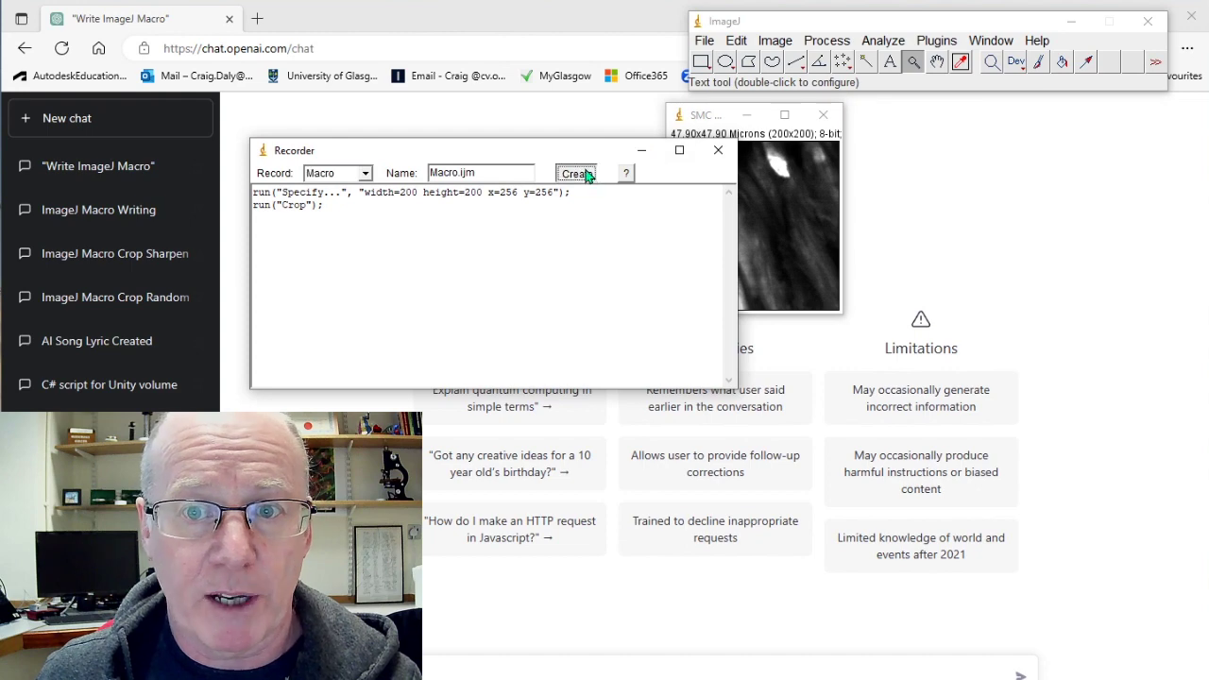
# Create Macro.ijm from the recorded Specify and Crop steps, then close the Recorder
pyautogui.click(586, 174)
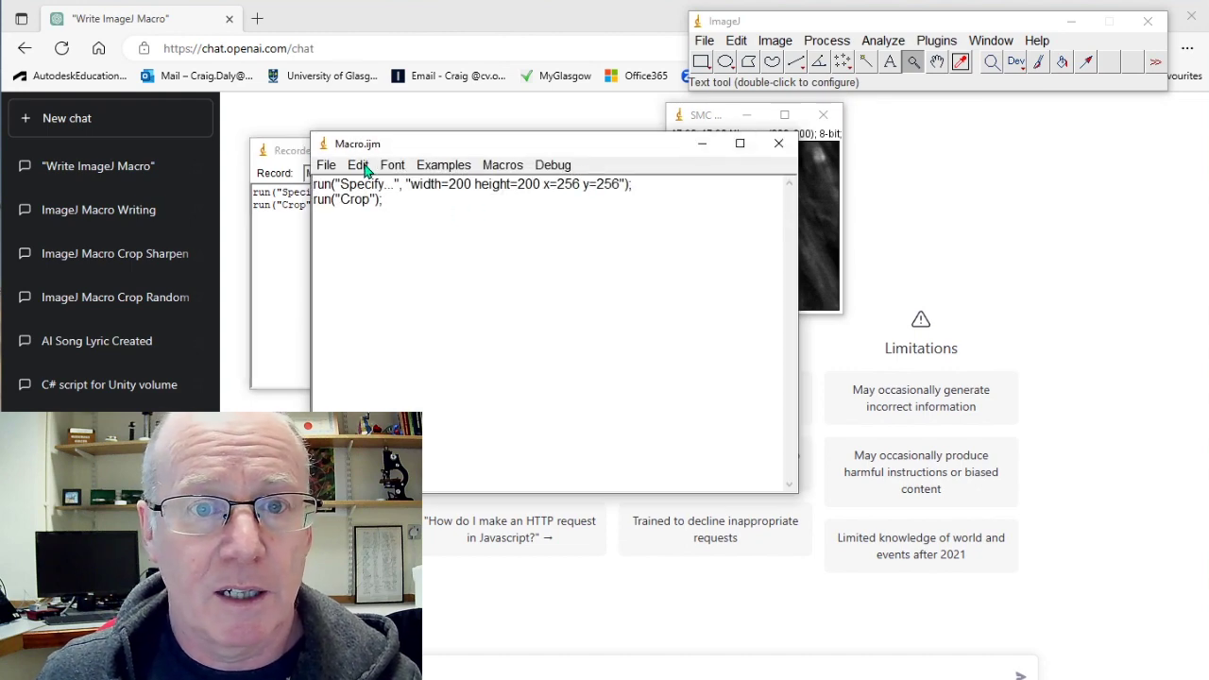
pyautogui.click(326, 165)
pyautogui.click(359, 253)
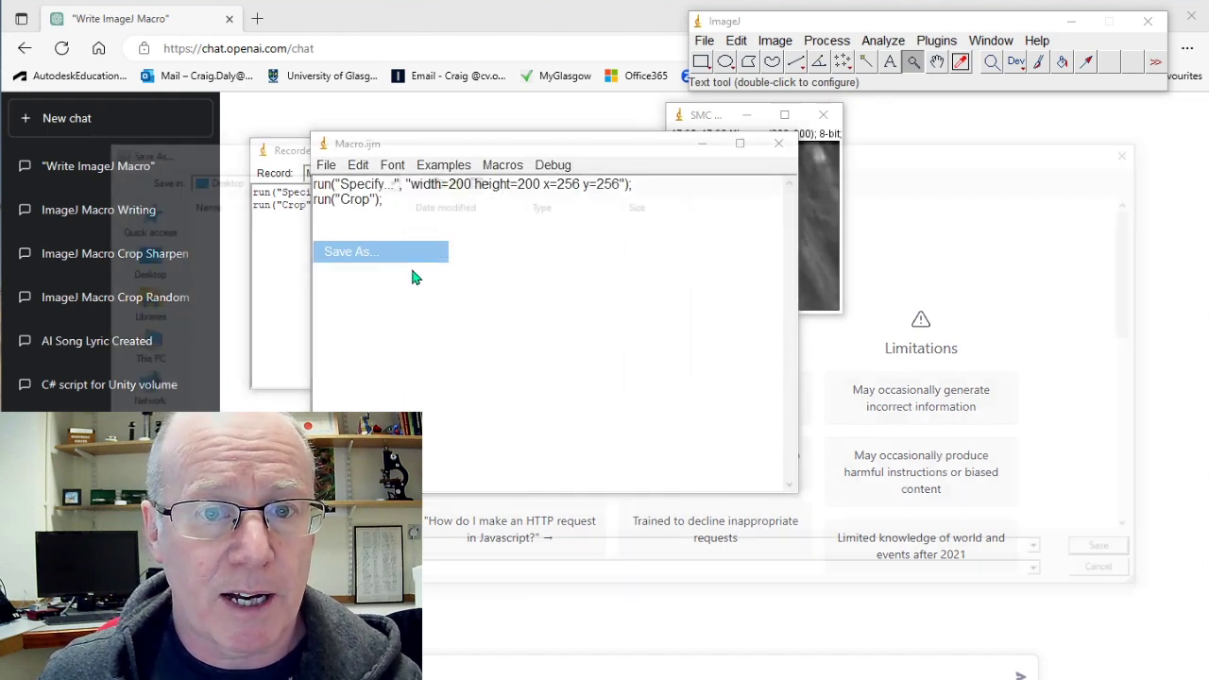
pyautogui.click(1141, 149)
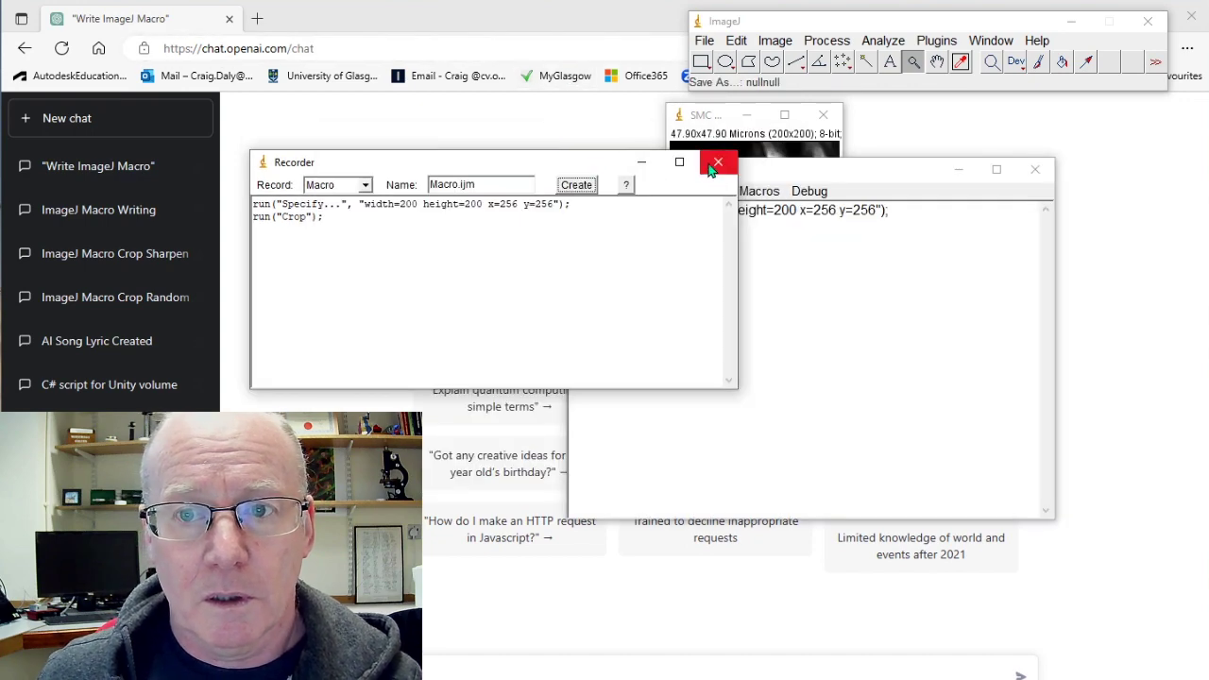
pyautogui.click(718, 162)
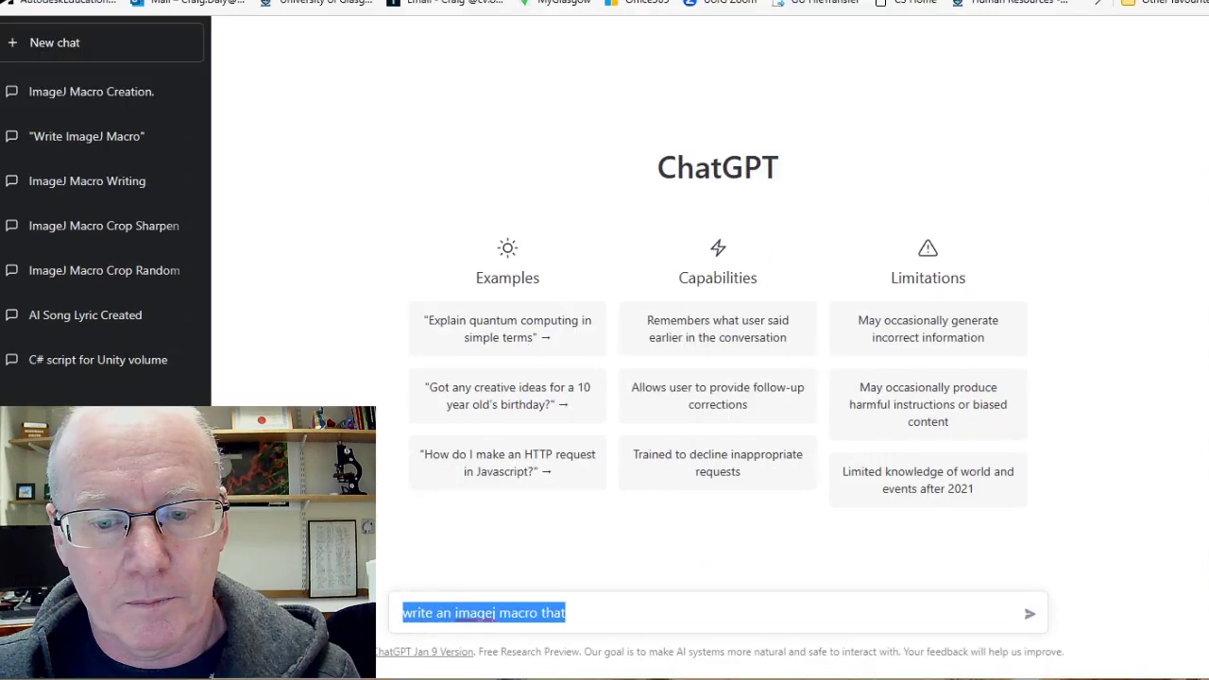
# Clear the old draft and ask ChatGPT 'can you write an imageJ macro?'
pyautogui.press('BackSpace')
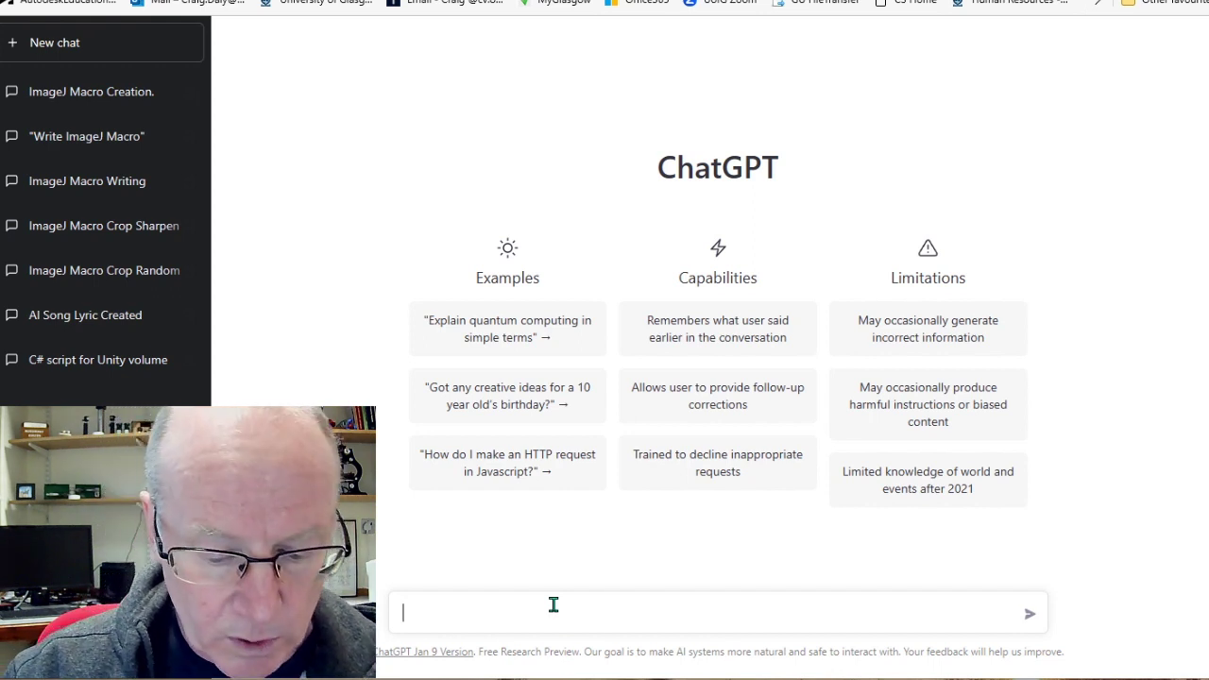
pyautogui.write('canyou')
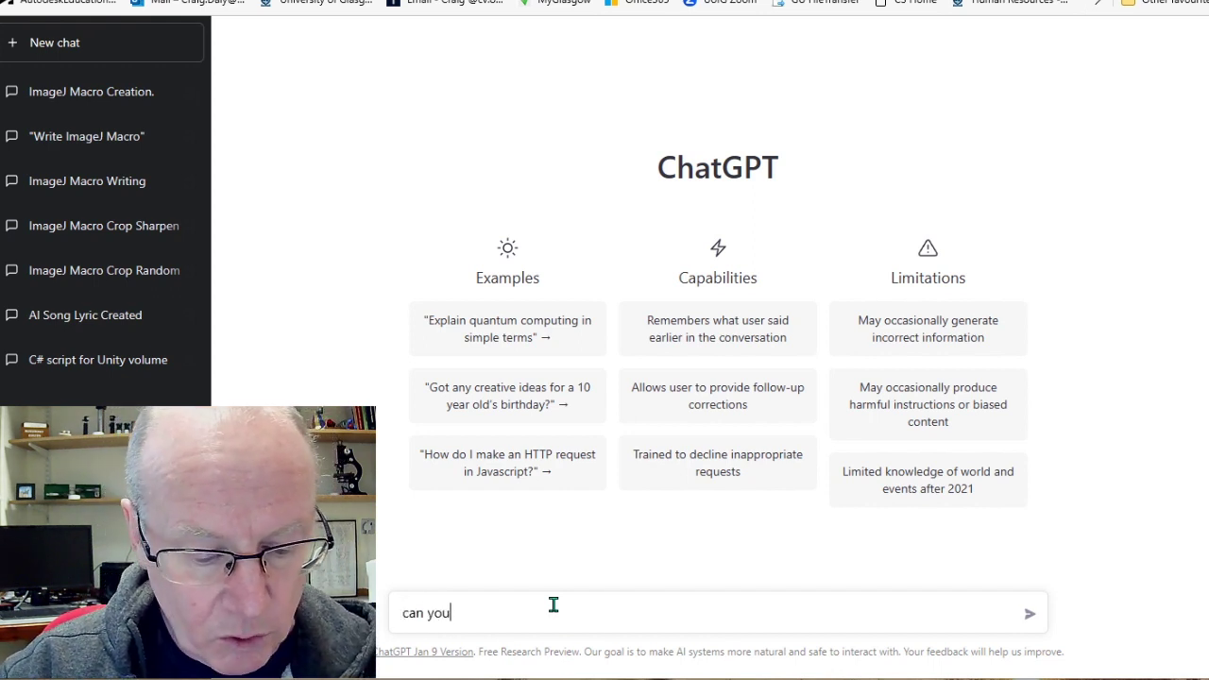
pyautogui.write(' write an ima')
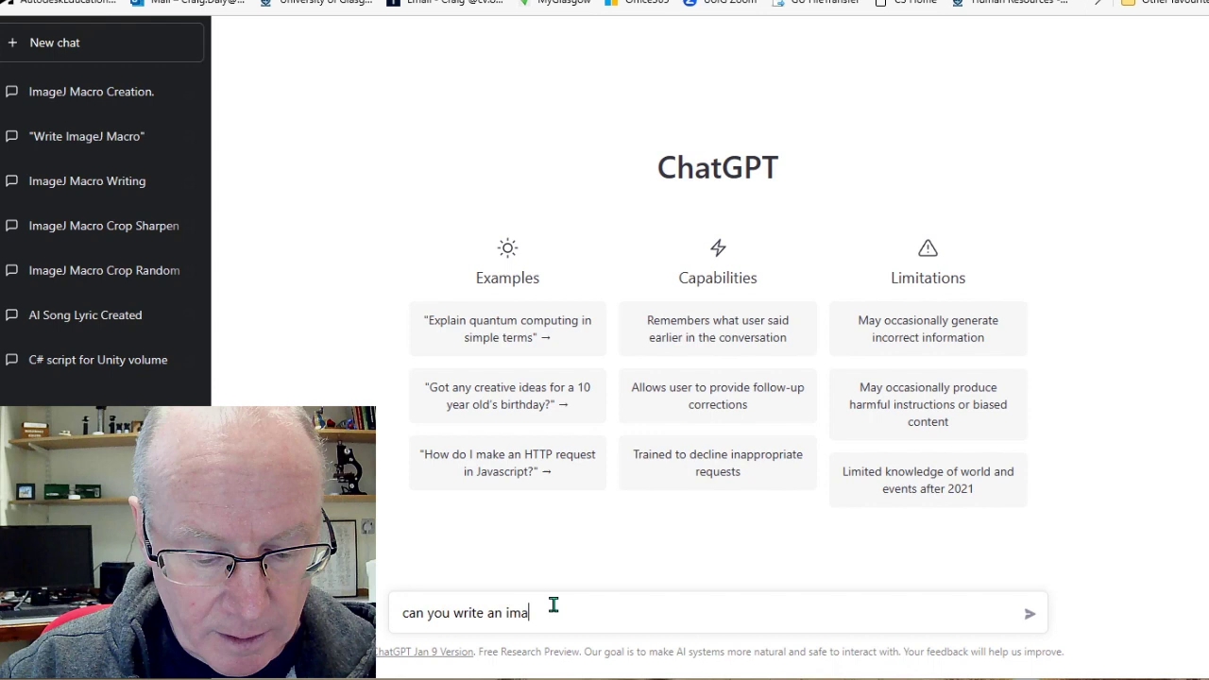
pyautogui.write('geJ')
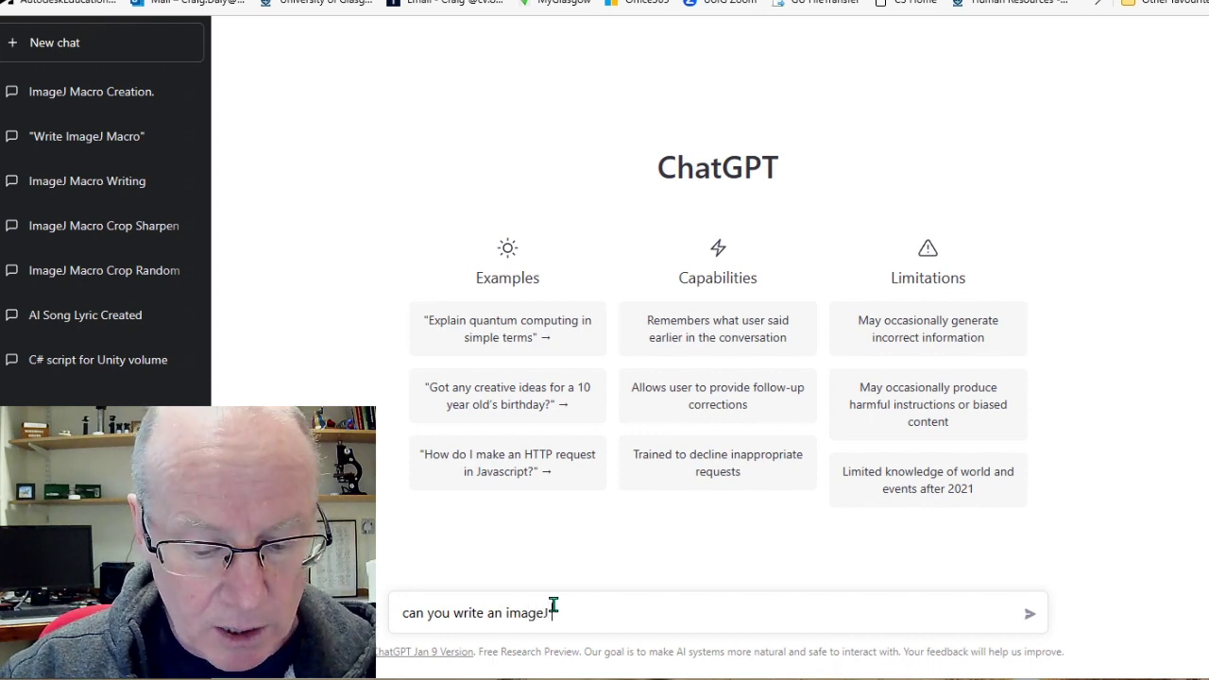
pyautogui.write(' macro')
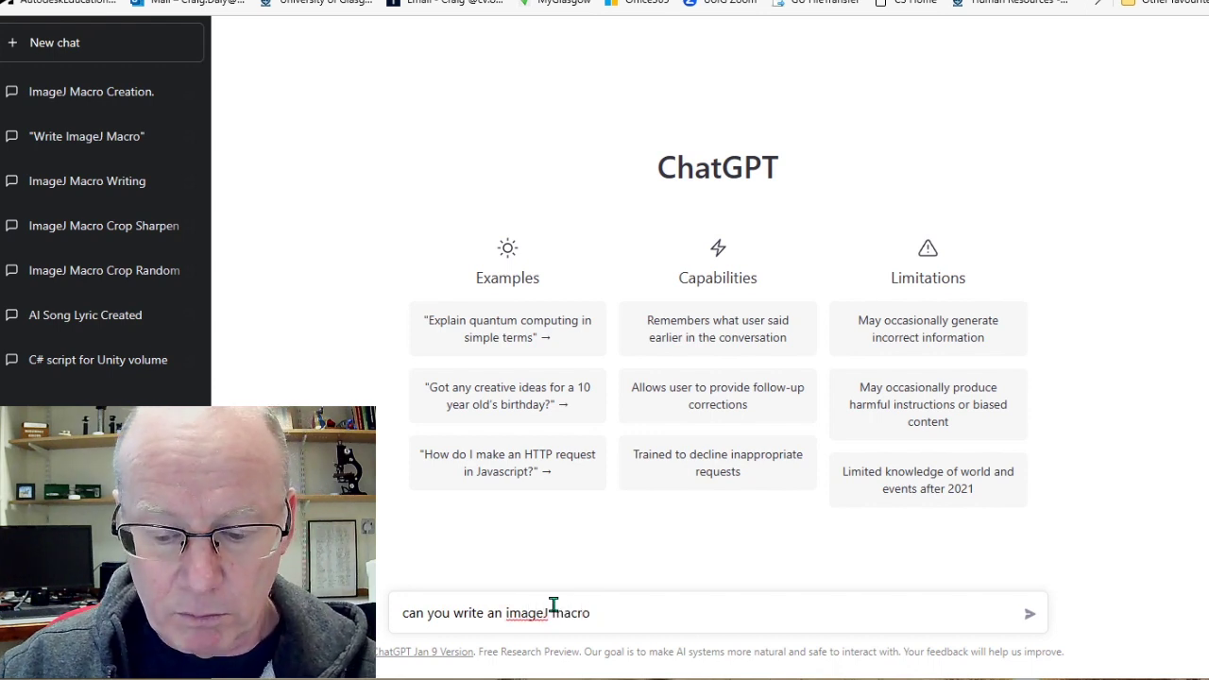
pyautogui.write('?')
pyautogui.click(1025, 616)
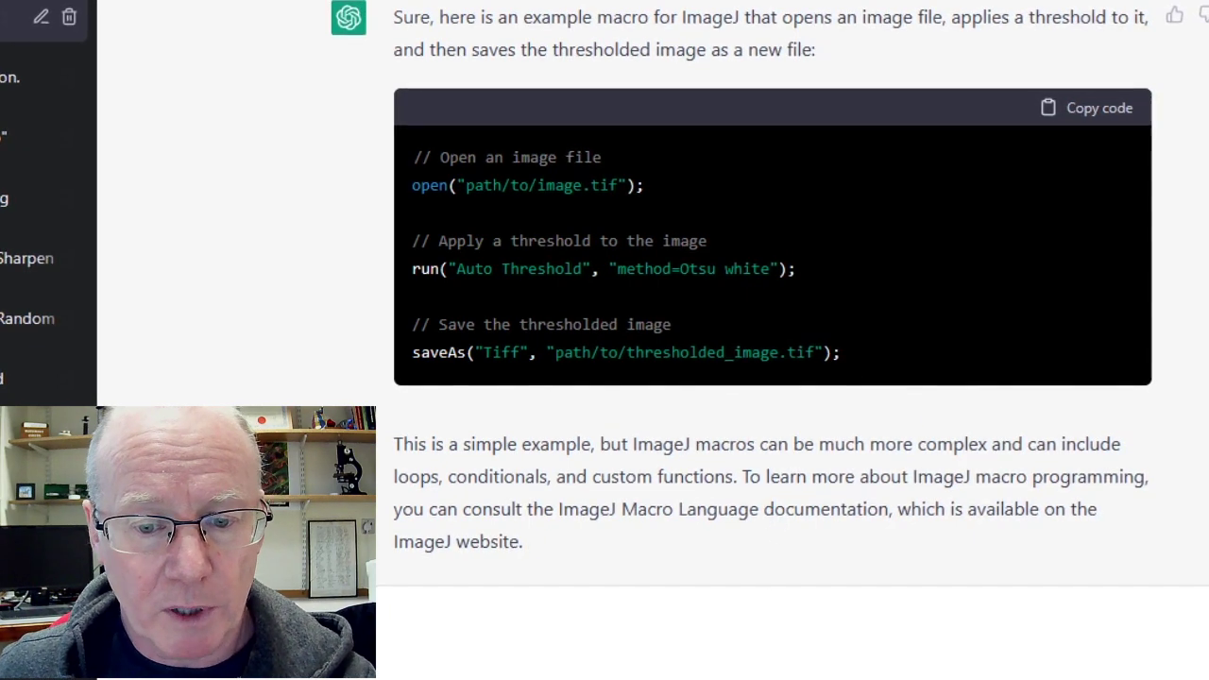
# Ask ChatGPT for an ImageJ macro that selects a 200×200 pixel region and crops the image
pyautogui.write('wri')
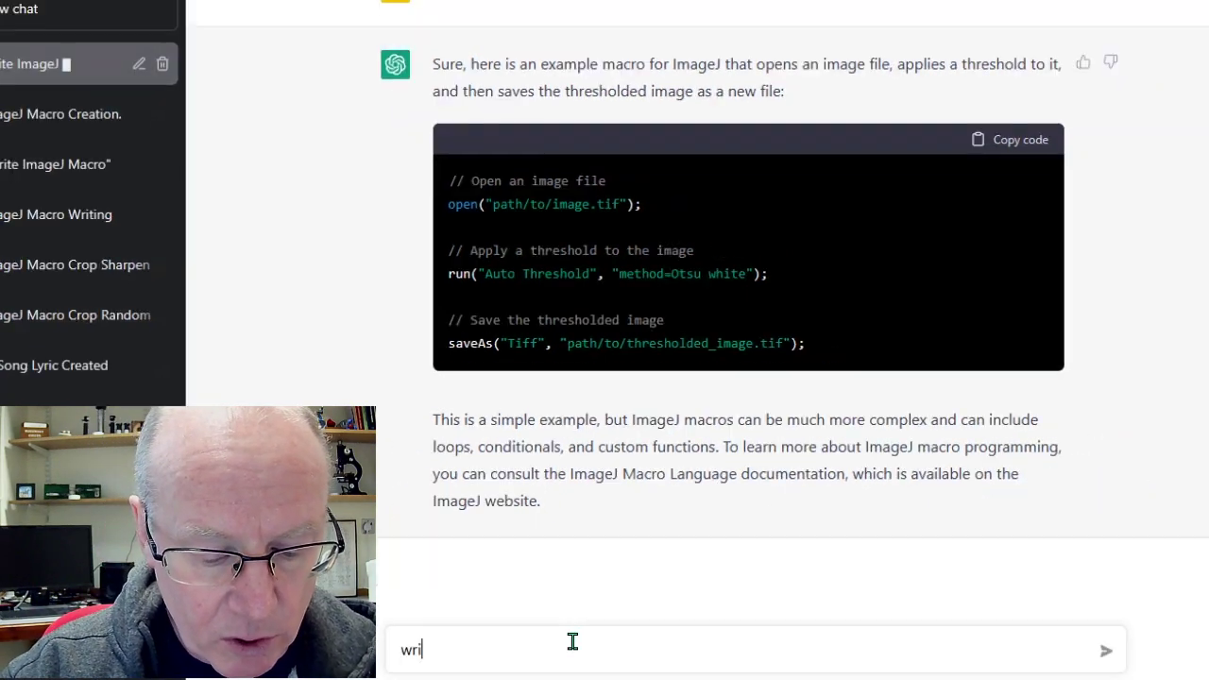
pyautogui.write('te an image')
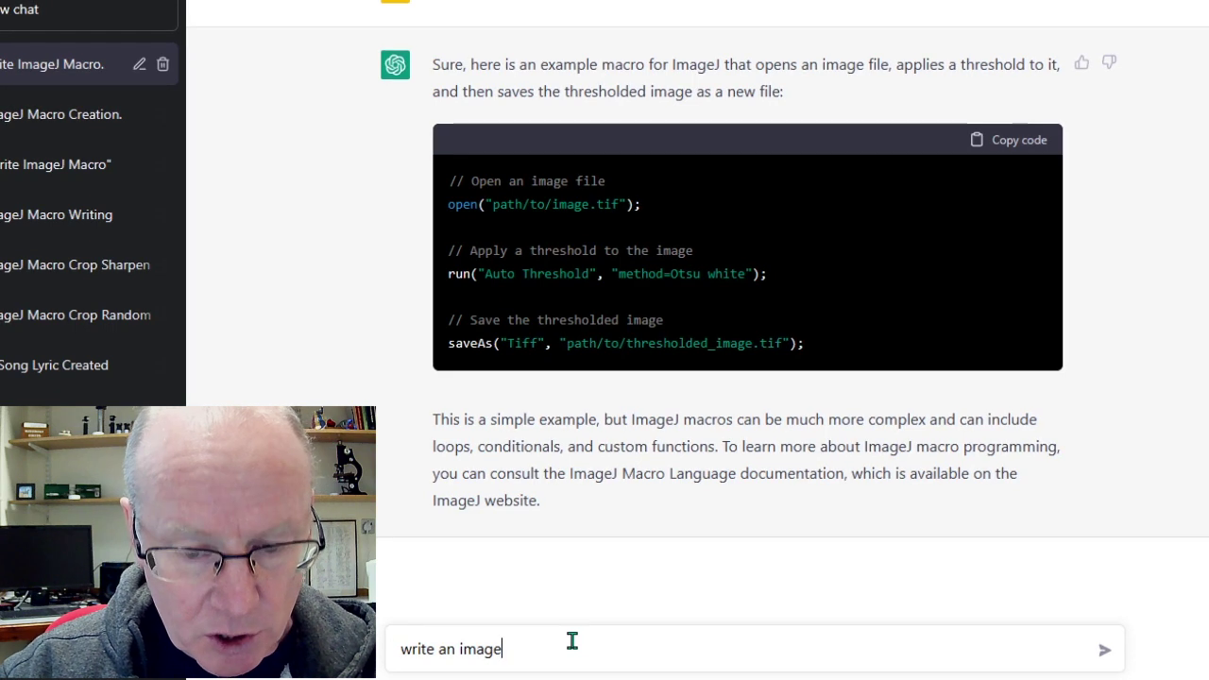
pyautogui.write('J macro that will specify a 200 by 200 pixel r')
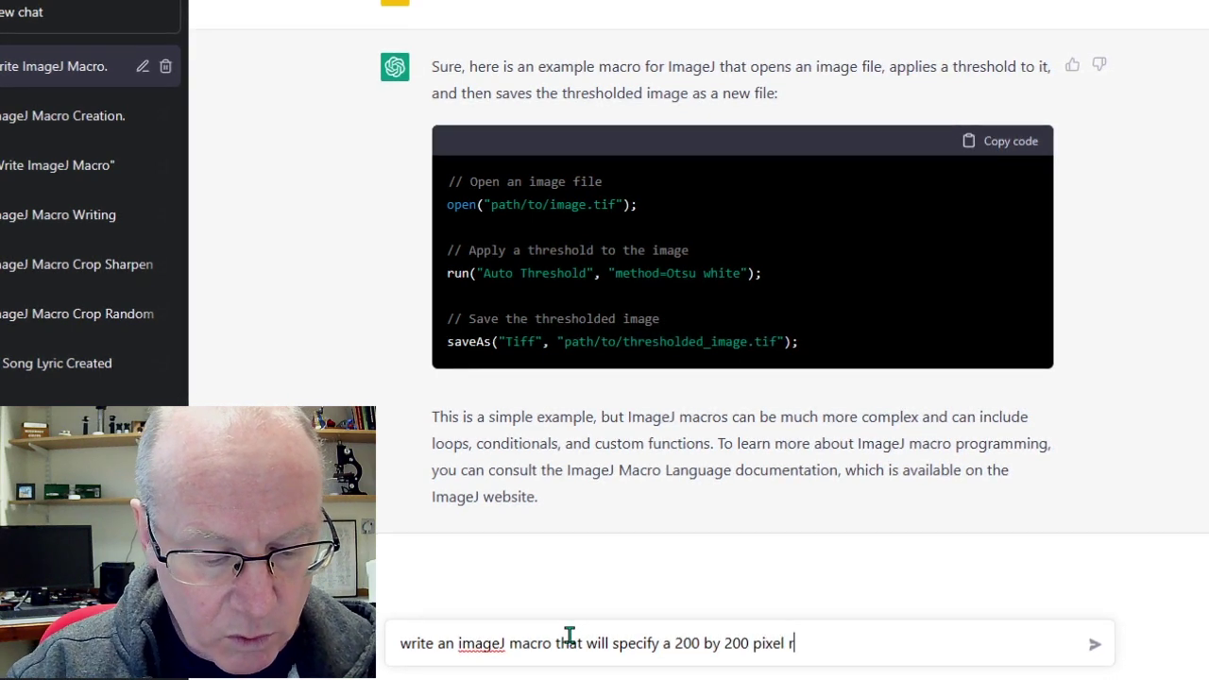
pyautogui.write('ag')
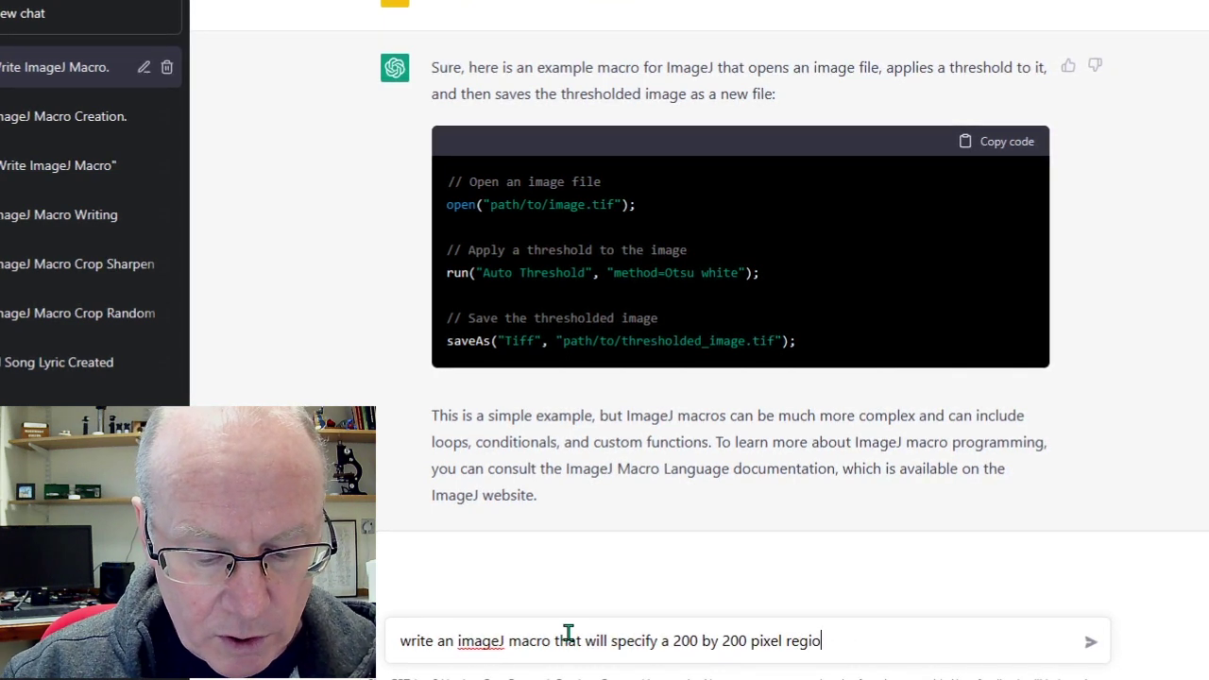
pyautogui.write('op ')
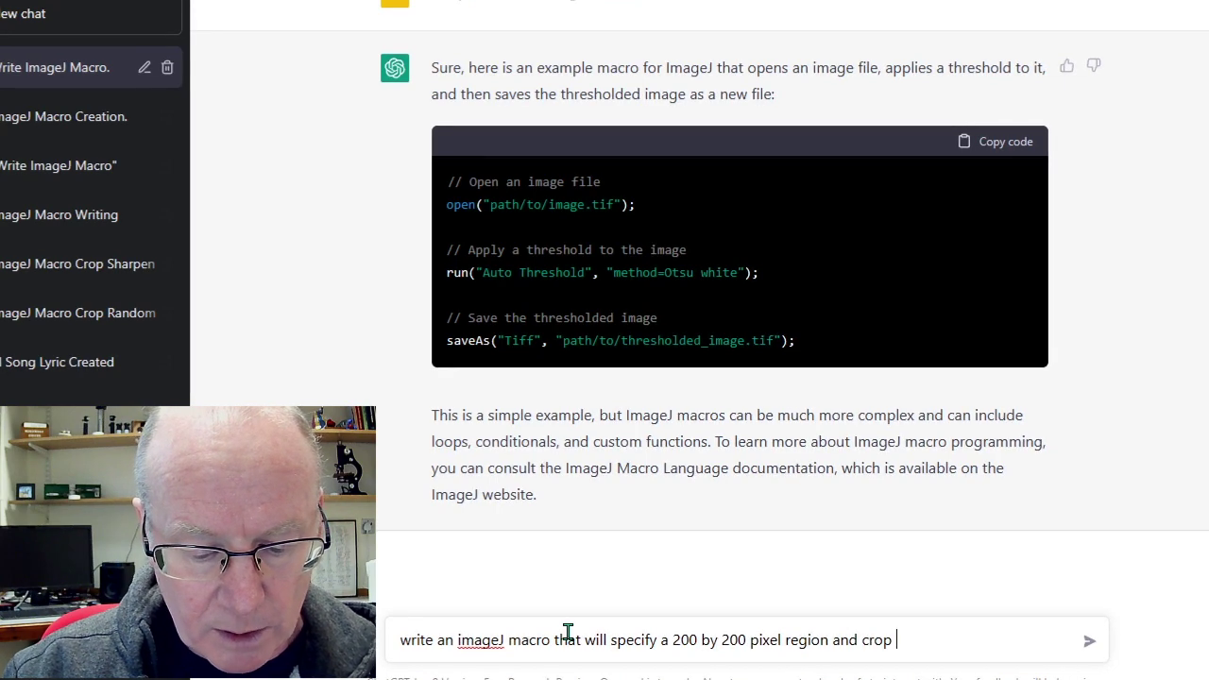
pyautogui.write('the image')
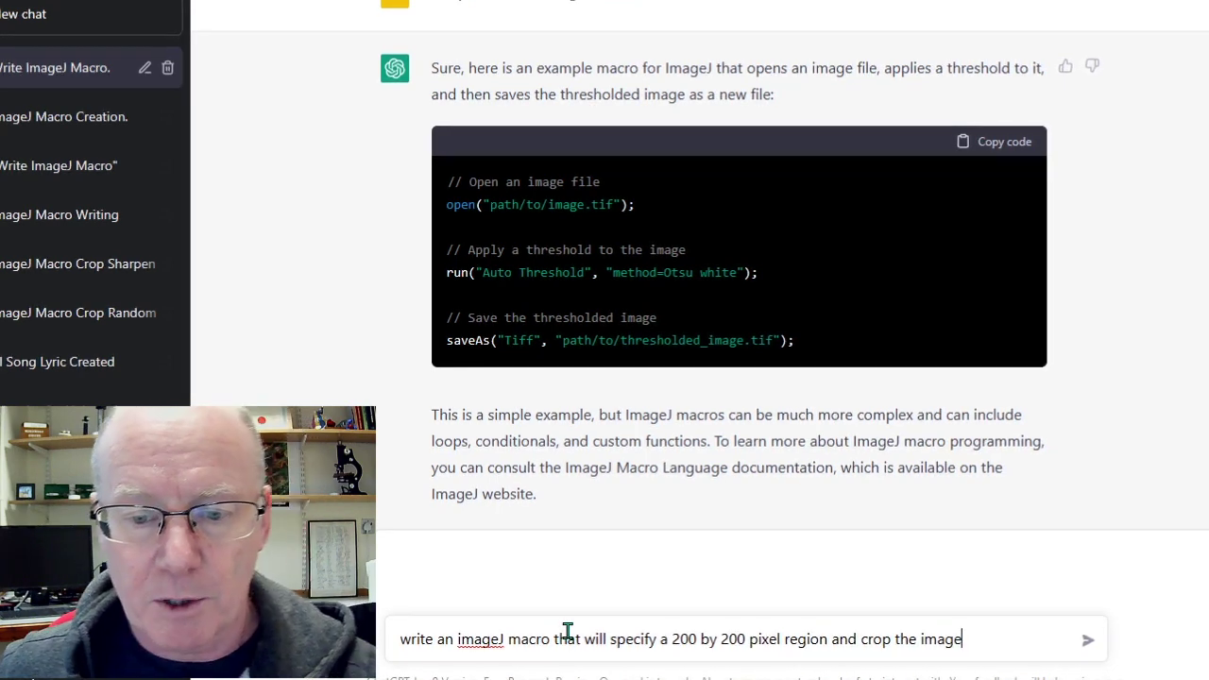
pyautogui.click(1087, 642)
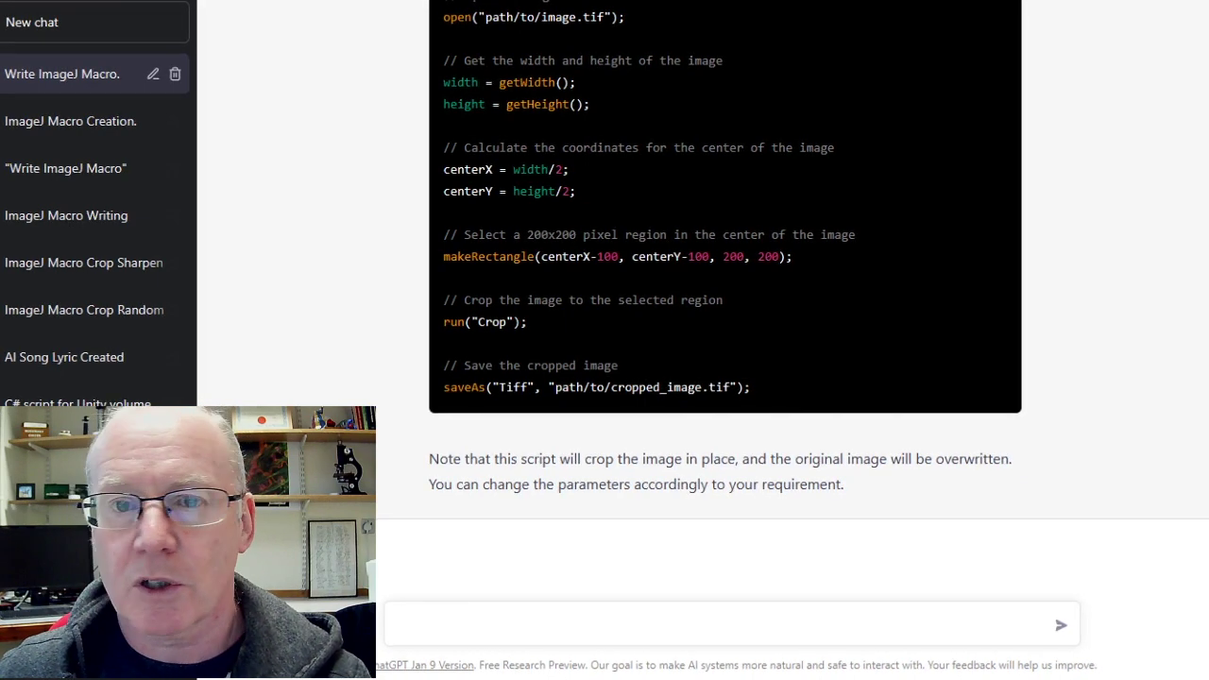
# Scroll through ChatGPT's finished reply to review the centred 200×200 crop macro code
pyautogui.scroll(2, 1037, 236)
pyautogui.scroll(-1, 1037, 236)
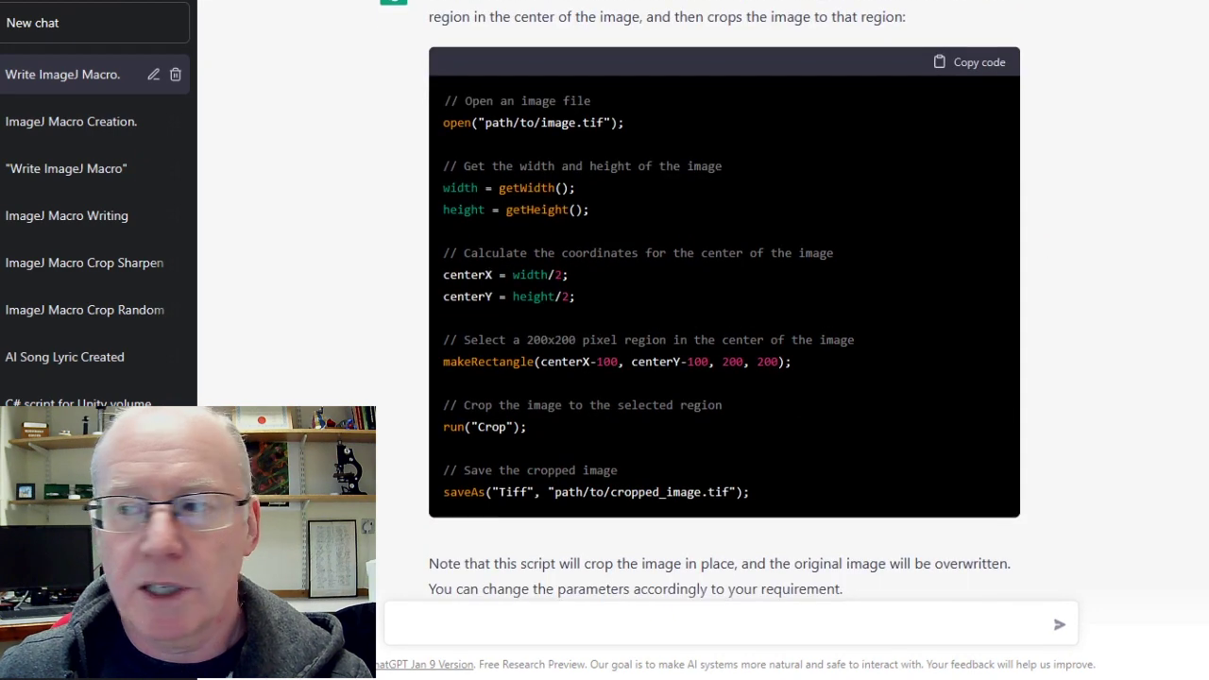
# Compare Macro.ijm beside ChatGPT's centred-crop code, then copy that code
pyautogui.moveTo(1208, 90)
pyautogui.mouseDown()
pyautogui.moveTo(959, 90)
pyautogui.moveTo(898, 113)
pyautogui.mouseUp()
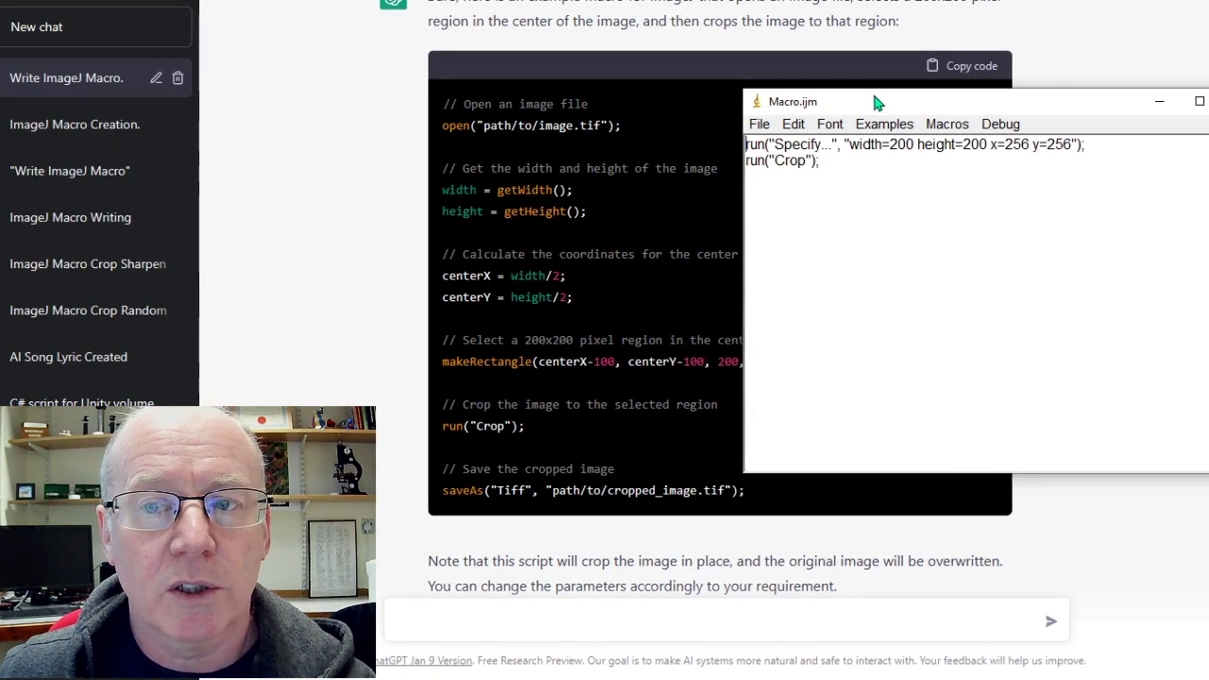
pyautogui.moveTo(873, 111)
pyautogui.mouseDown()
pyautogui.moveTo(1098, 89)
pyautogui.moveTo(1045, 102)
pyautogui.moveTo(980, 153)
pyautogui.moveTo(926, 132)
pyautogui.mouseUp()
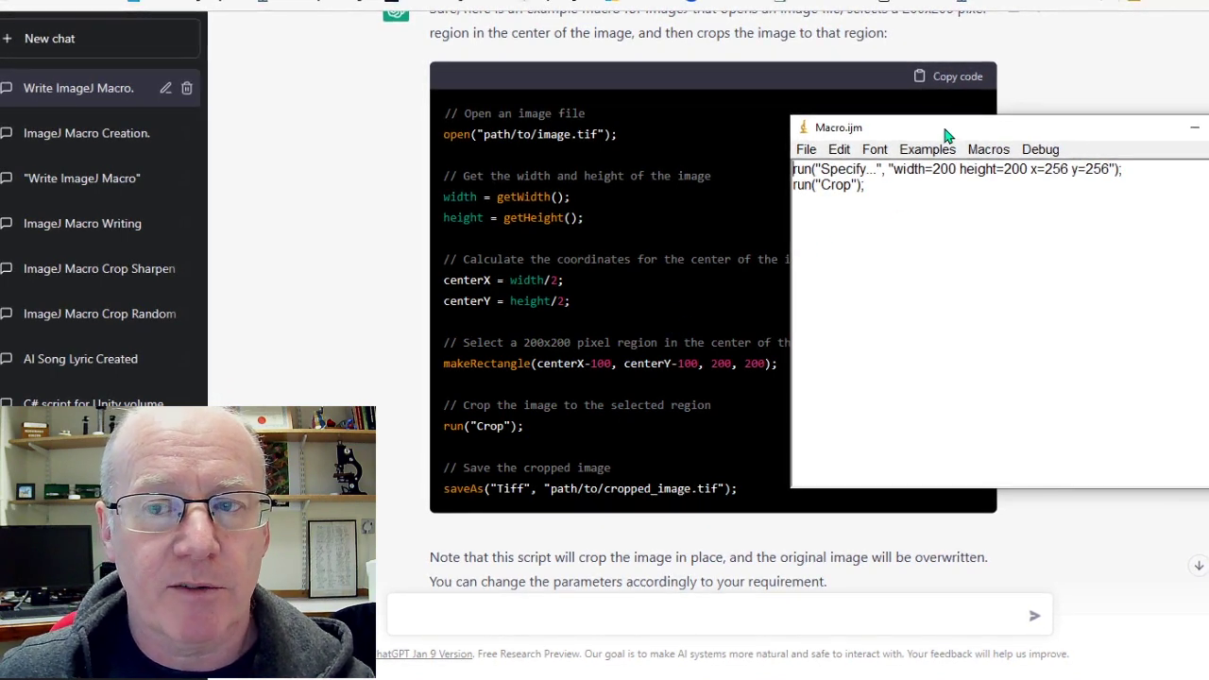
pyautogui.moveTo(954, 130)
pyautogui.mouseDown()
pyautogui.moveTo(1074, 194)
pyautogui.moveTo(1024, 148)
pyautogui.moveTo(944, 151)
pyautogui.mouseUp()
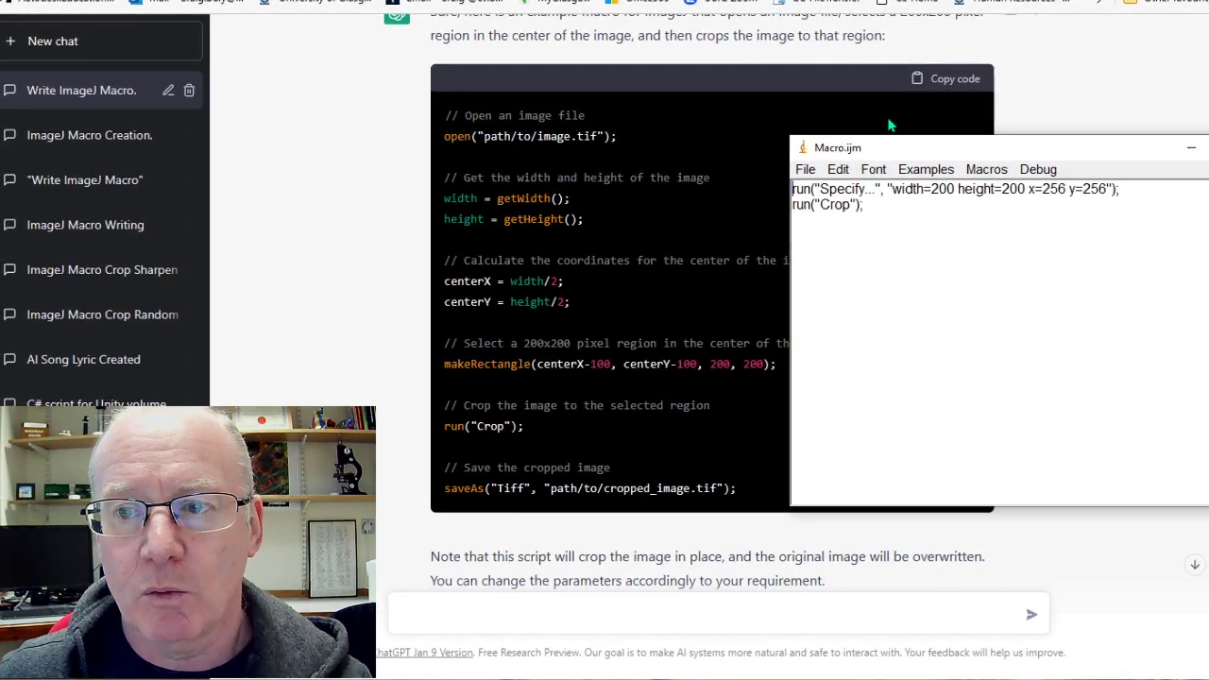
pyautogui.click(956, 83)
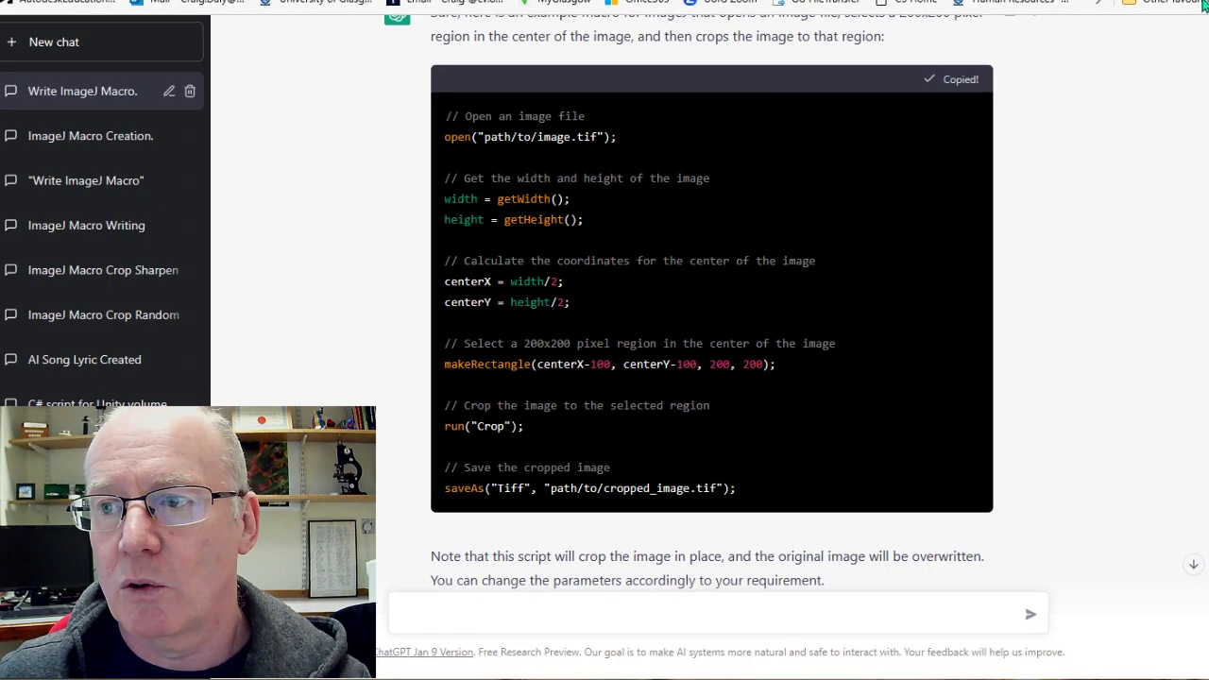
# Bring the Macro.ijm editor forward and select its existing macro text
pyautogui.click(1099, 2)
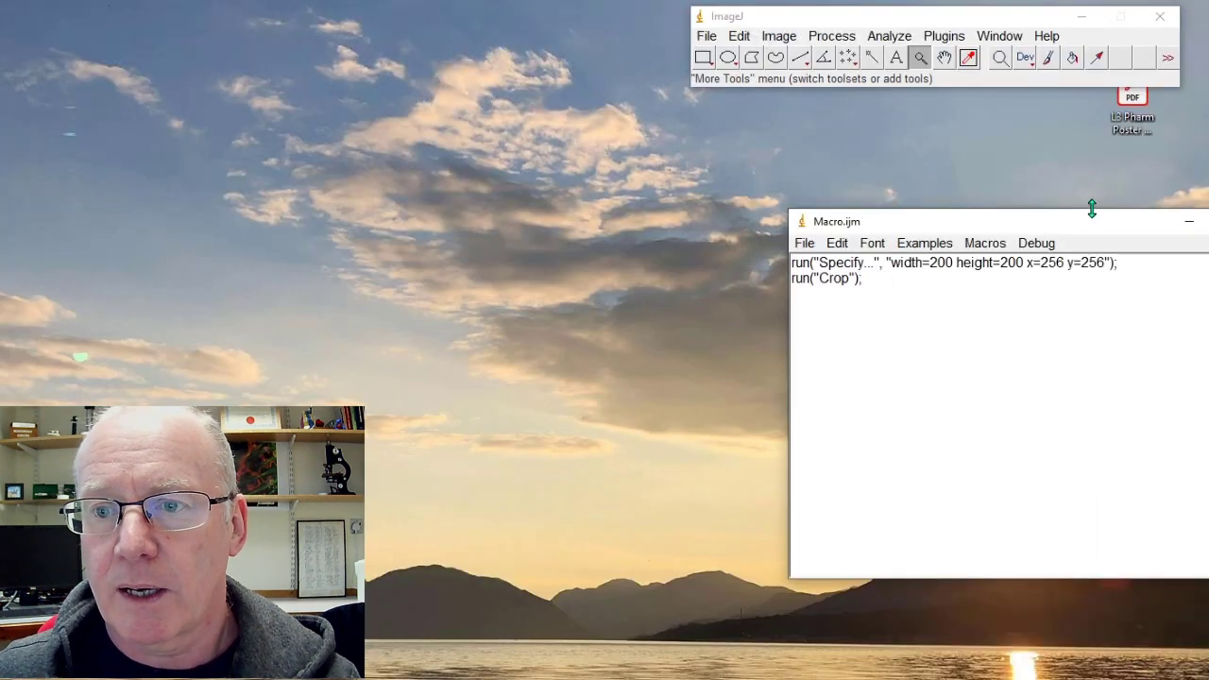
pyautogui.moveTo(1084, 233); pyautogui.dragTo(903, 153)
pyautogui.click(956, 38)
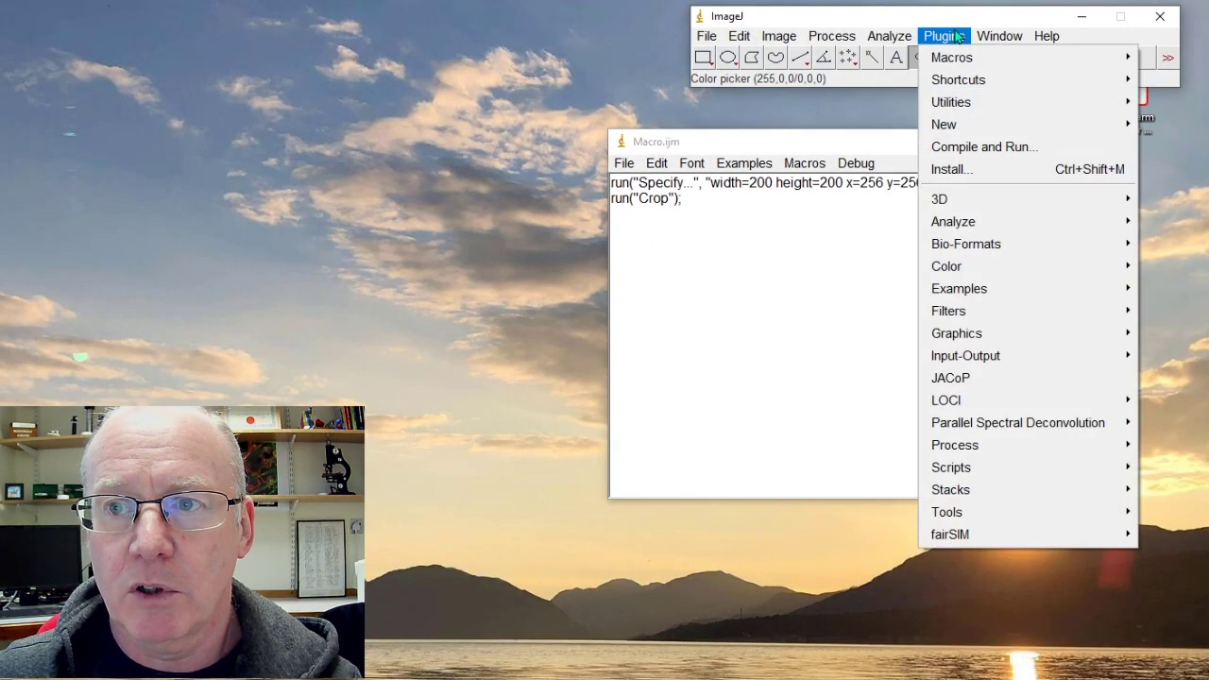
pyautogui.click(868, 142)
pyautogui.moveTo(692, 182); pyautogui.dragTo(682, 201)
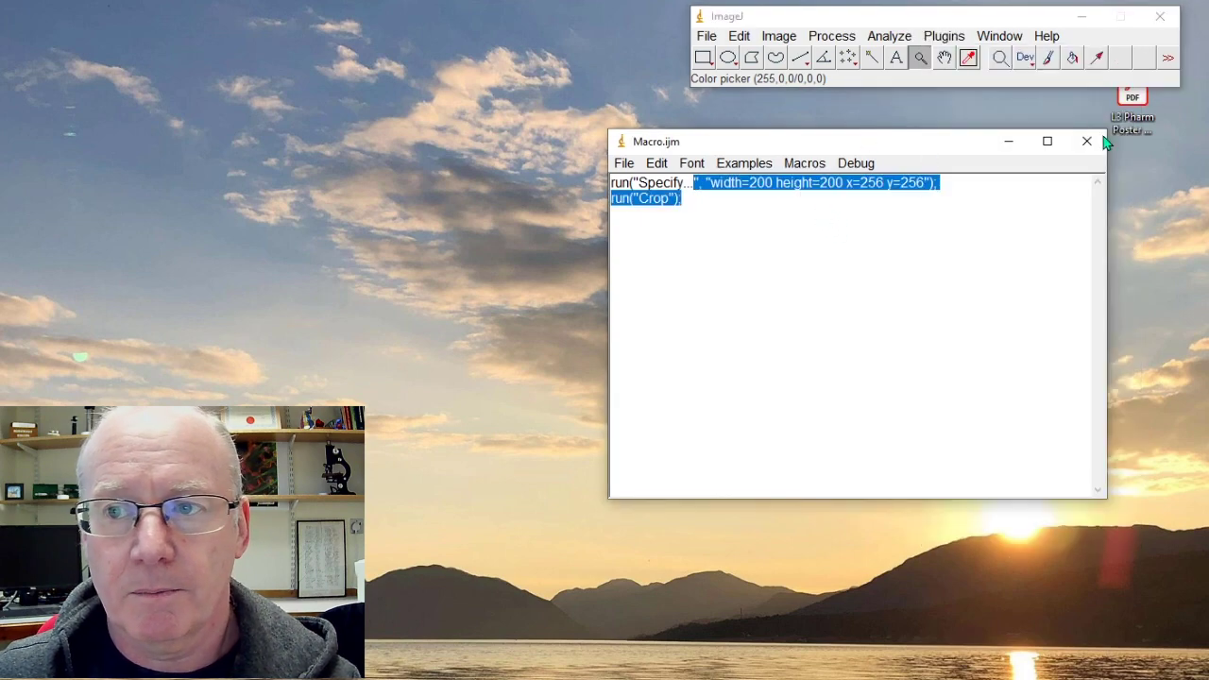
# Paste ChatGPT's crop script into a new recorder macro and save it as crop_test_gpt.ijm
pyautogui.click(1082, 148)
pyautogui.click(945, 38)
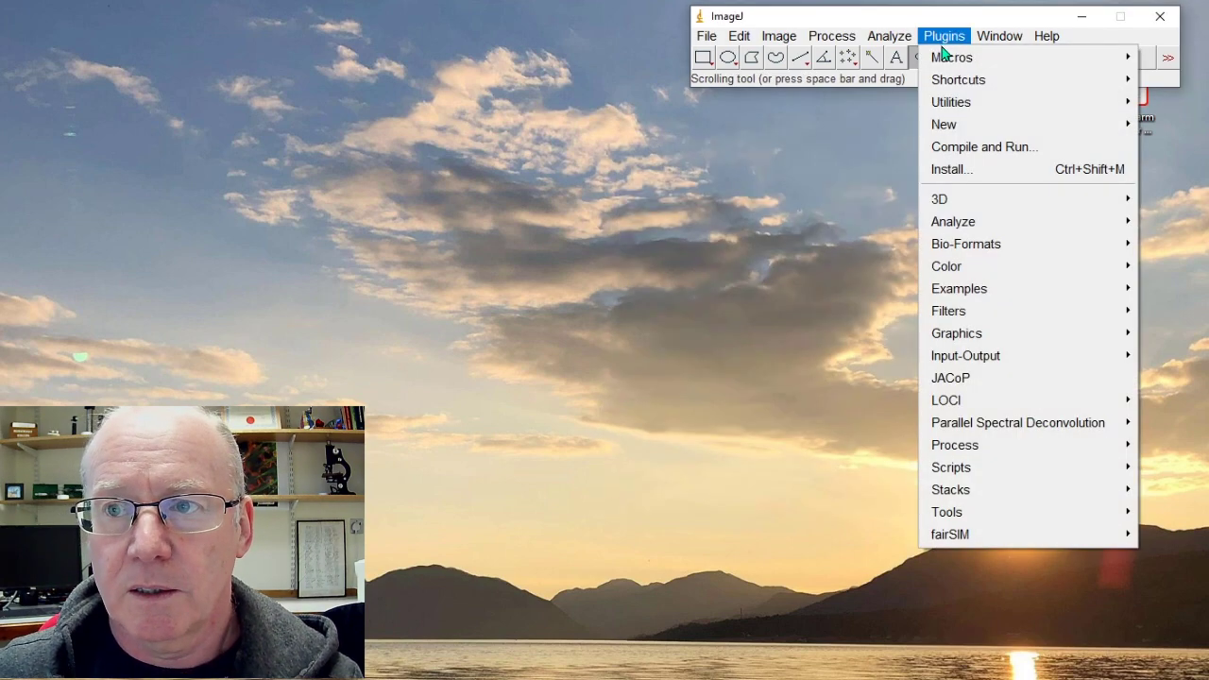
pyautogui.click(1167, 169)
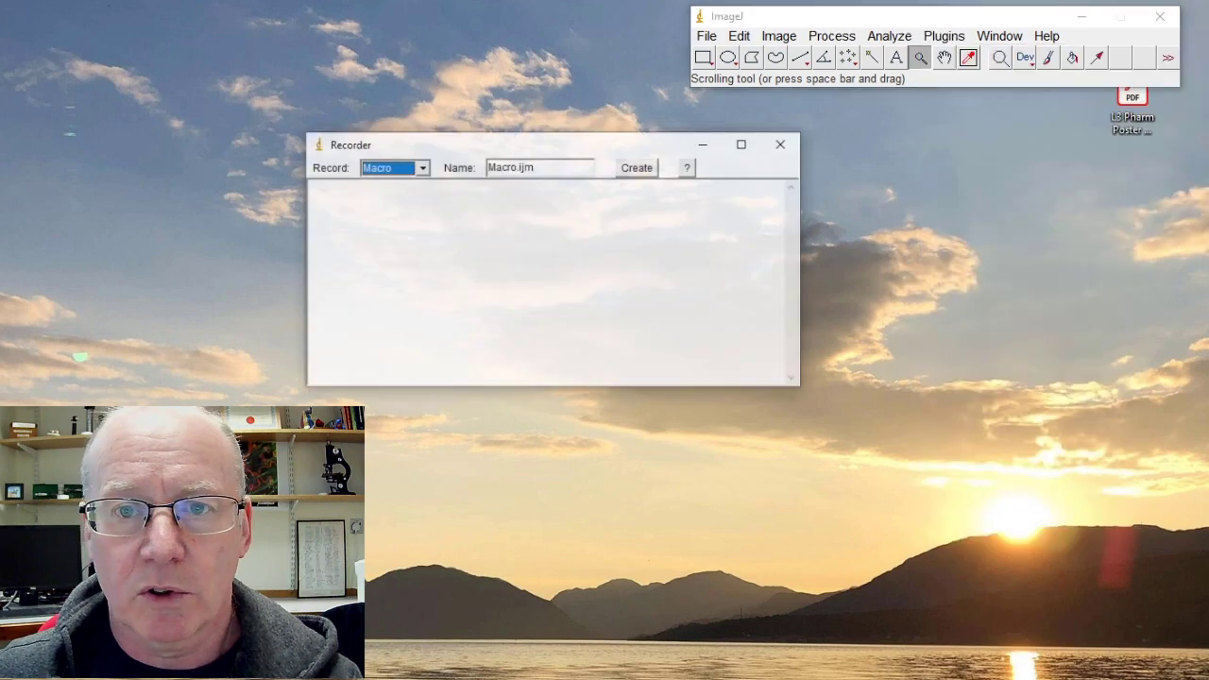
pyautogui.hotkey('ctrl', 'v')
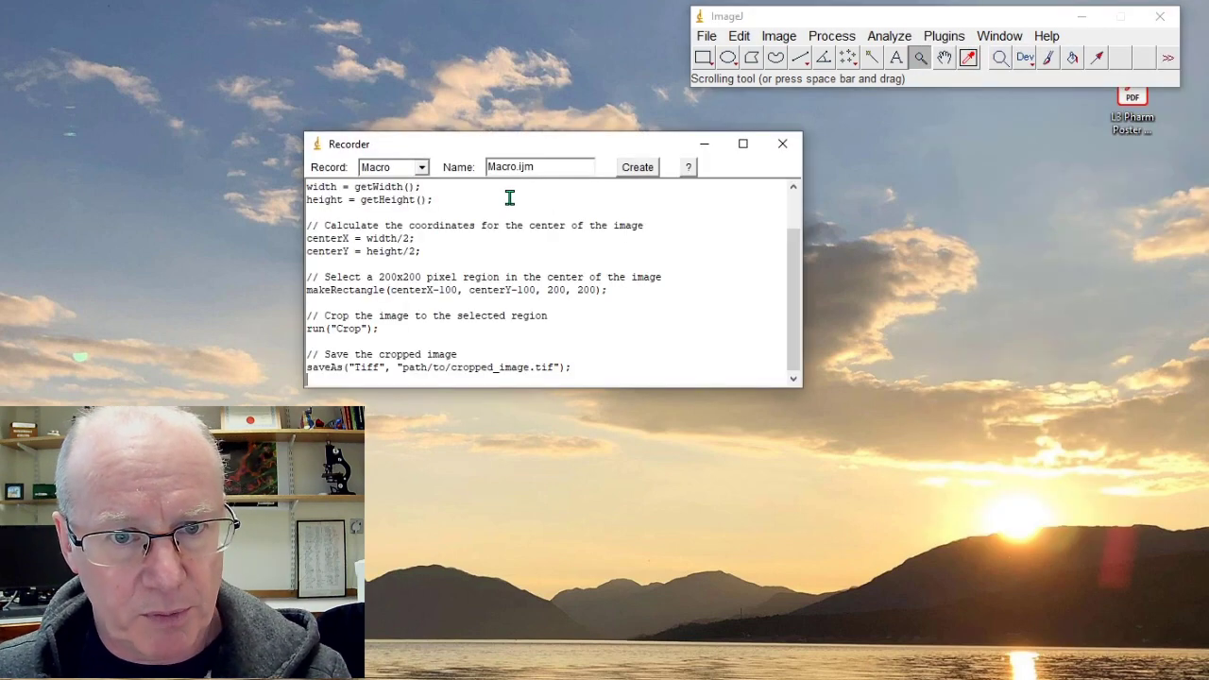
pyautogui.click(638, 167)
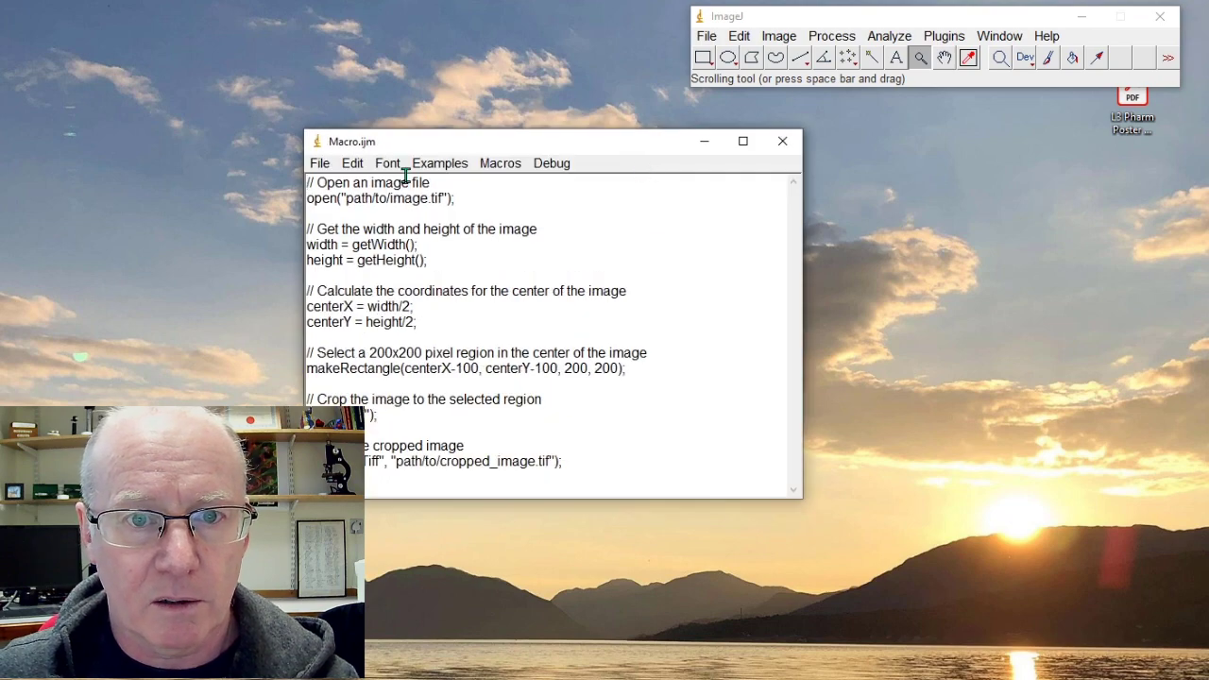
pyautogui.click(320, 163)
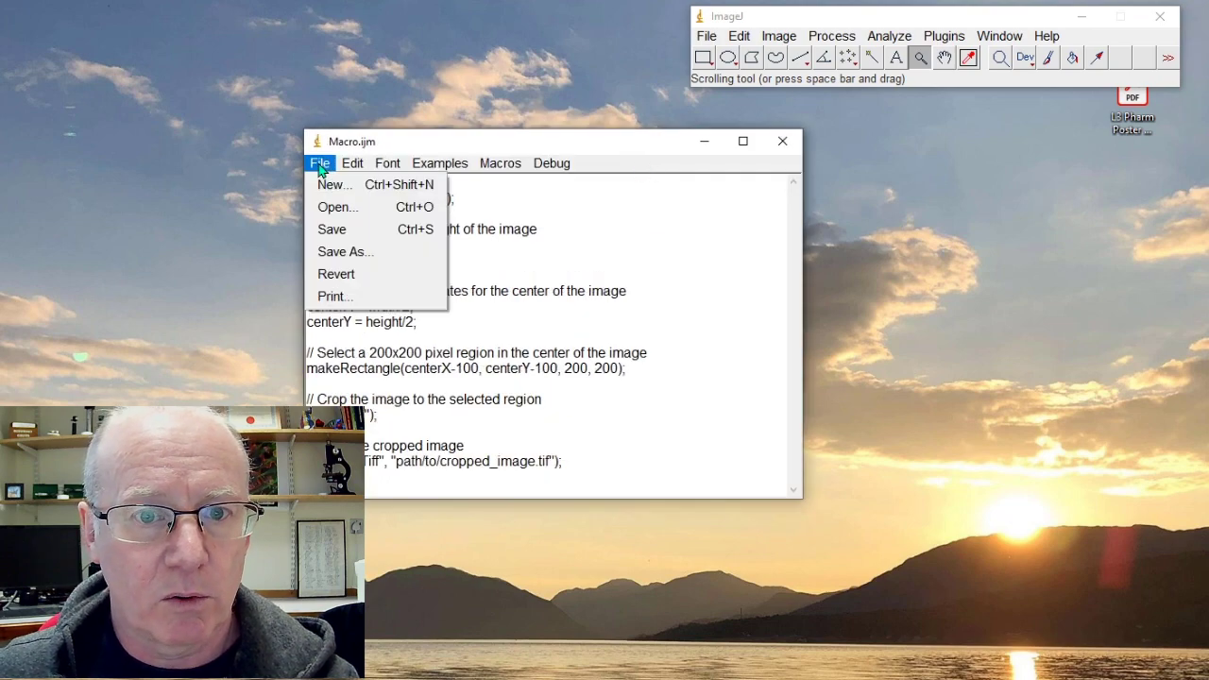
pyautogui.click(336, 251)
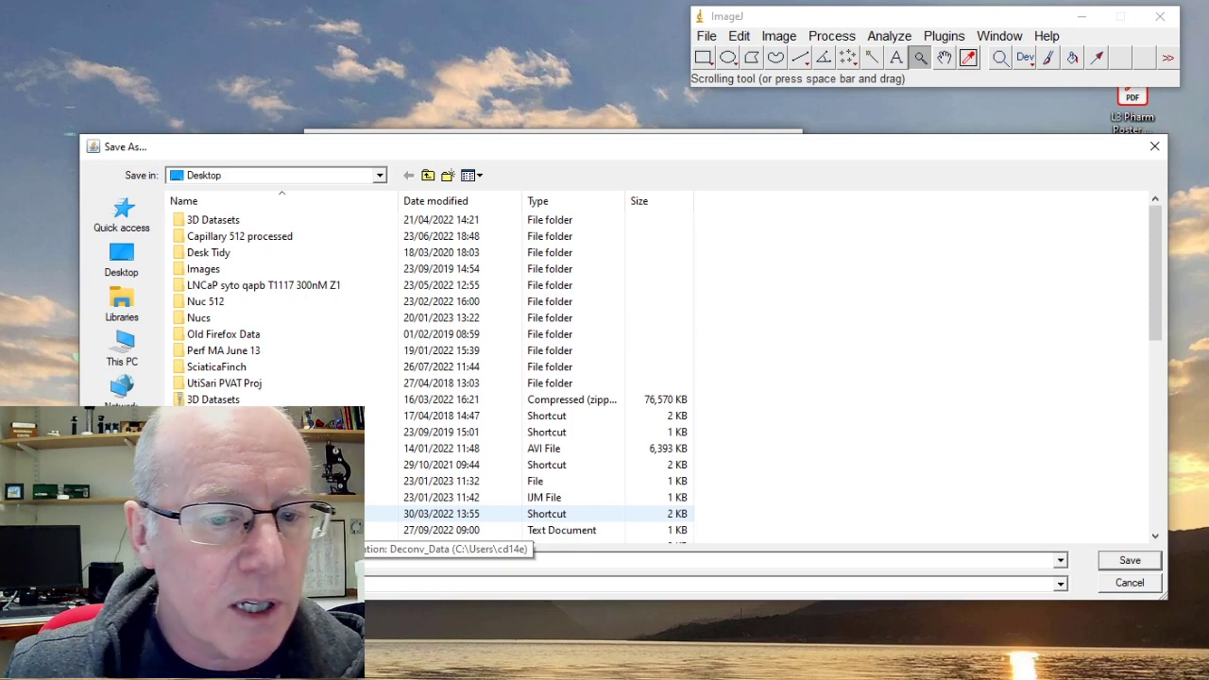
# Install crop_test_gpt.ijm from the Desktop as an ImageJ macro
pyautogui.press('Escape')
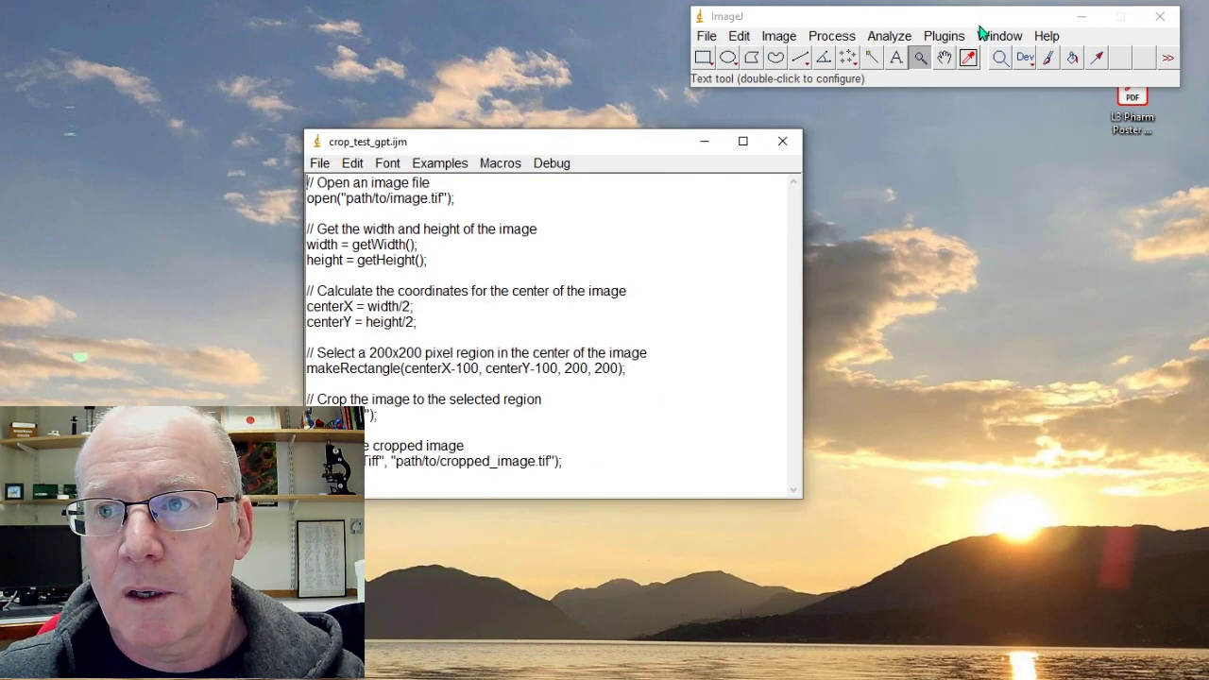
pyautogui.click(999, 36)
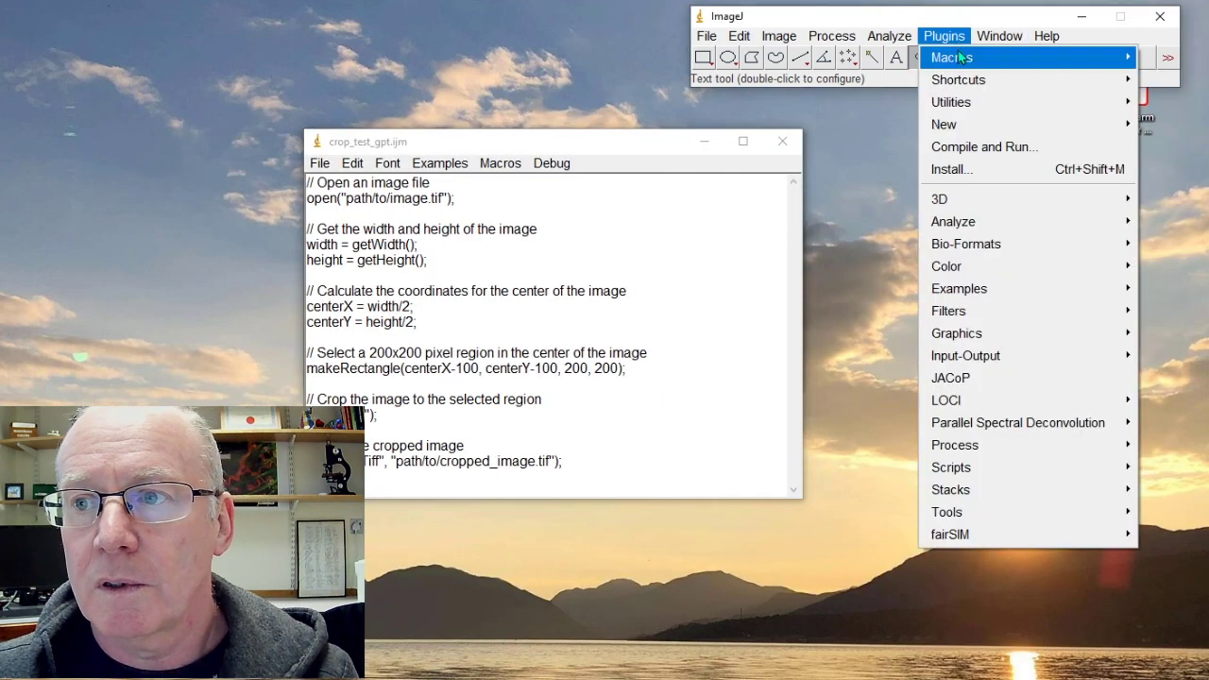
pyautogui.moveTo(953, 57)
pyautogui.click(1162, 57)
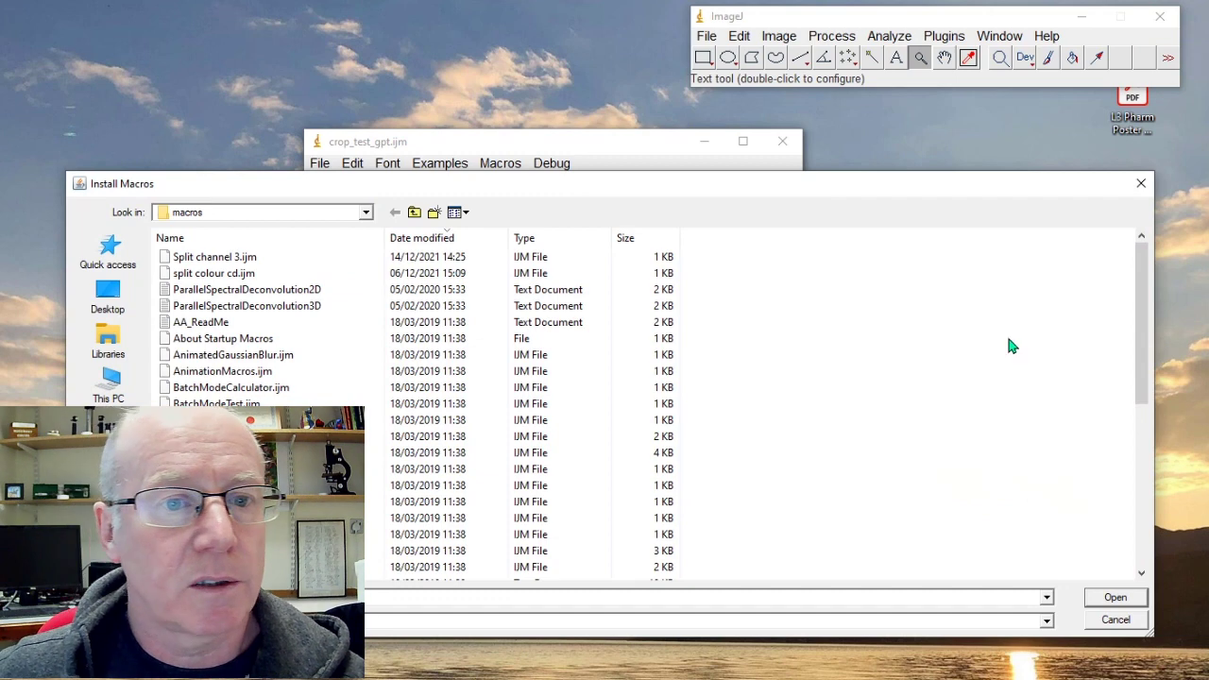
pyautogui.click(108, 297)
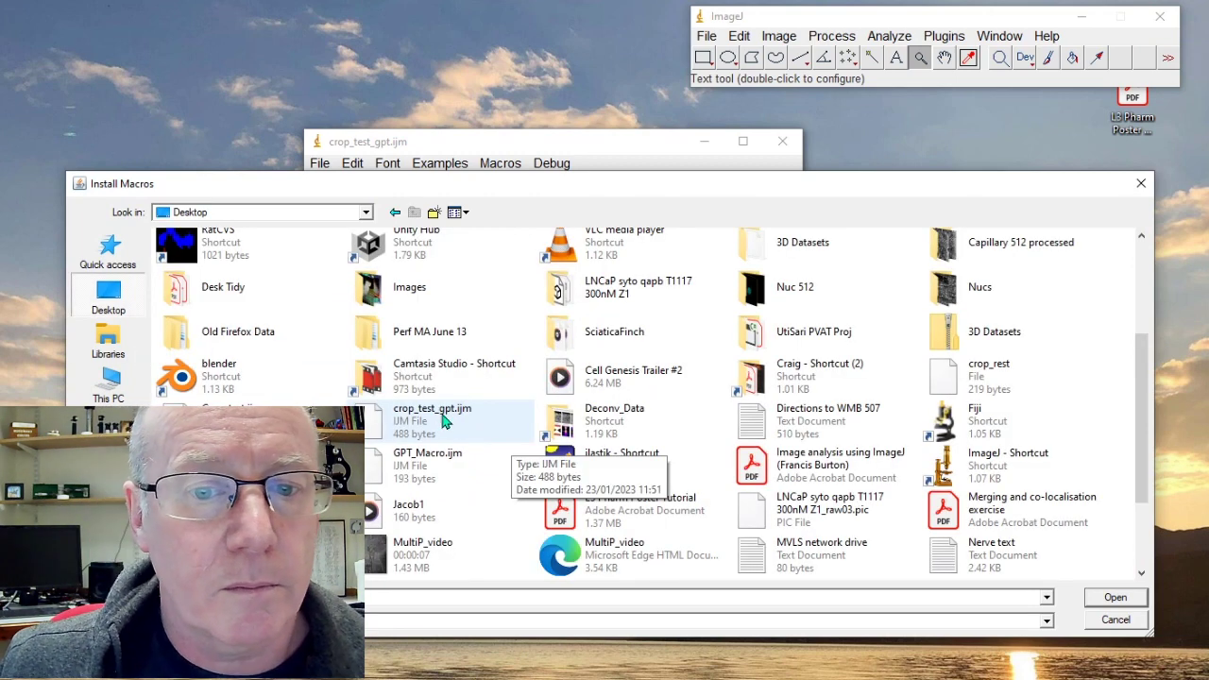
pyautogui.click(402, 425)
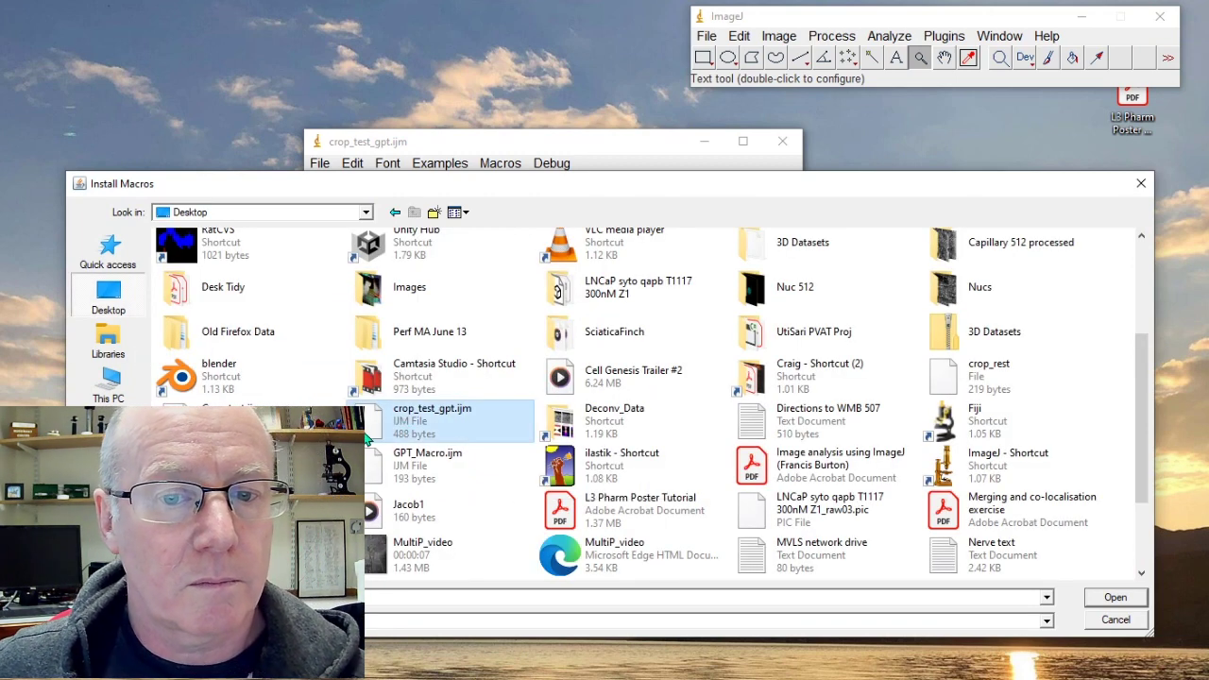
pyautogui.click(1115, 599)
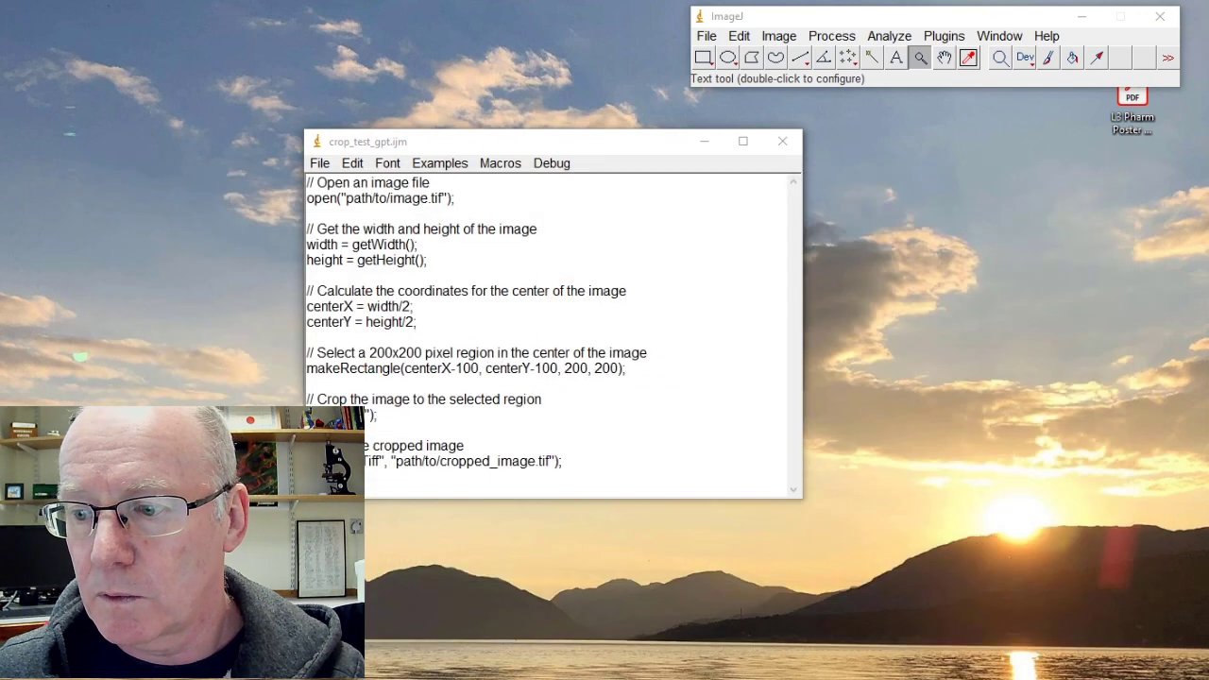
pyautogui.hotkey('alt', 'Tab')
# Open SMC 8-2.tif in ImageJ from the nucleus image folder
pyautogui.moveTo(560, 553)
pyautogui.mouseDown()
pyautogui.moveTo(874, 167)
pyautogui.moveTo(978, 80)
pyautogui.mouseUp()
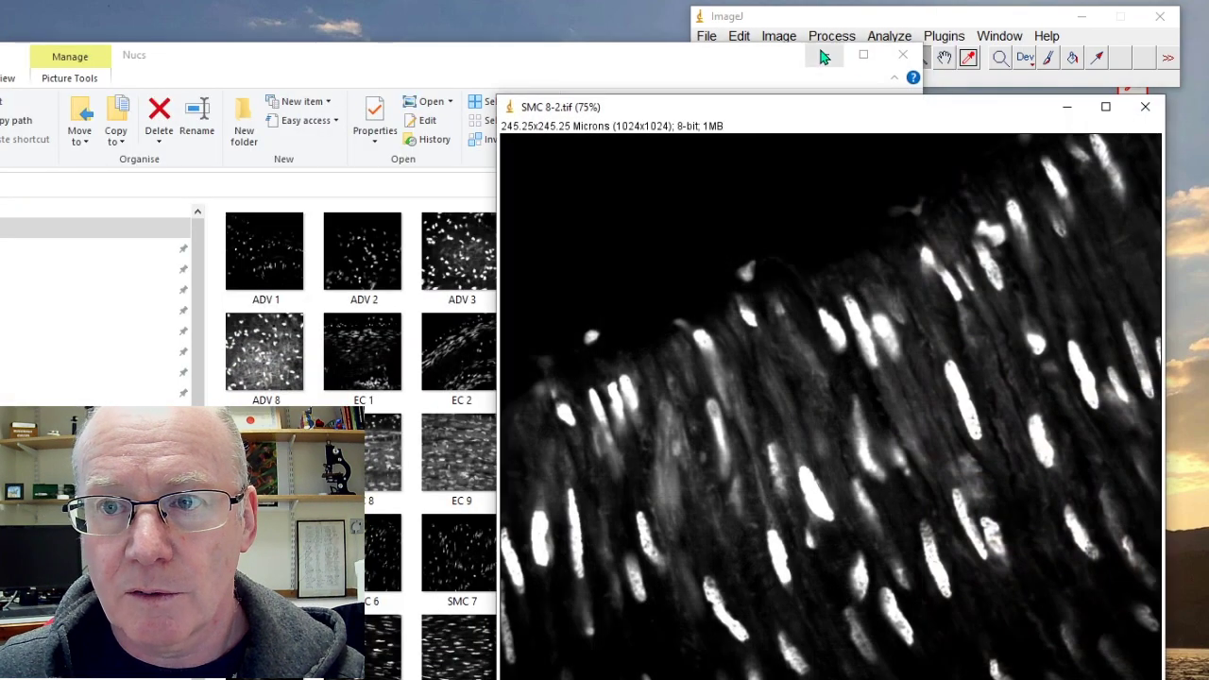
pyautogui.click(824, 54)
pyautogui.moveTo(837, 117); pyautogui.dragTo(778, 105)
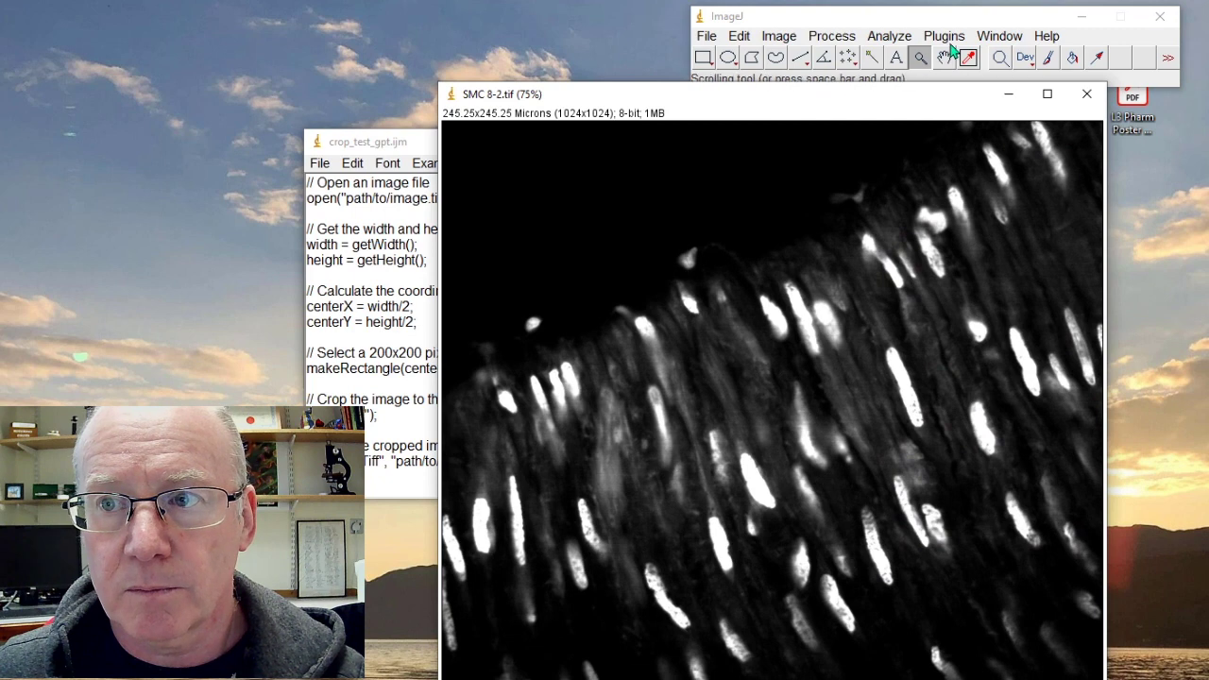
# Run the crop_test_gpt macro on SMC 8-2.tif and dismiss the missing-file Opener error
pyautogui.click(992, 38)
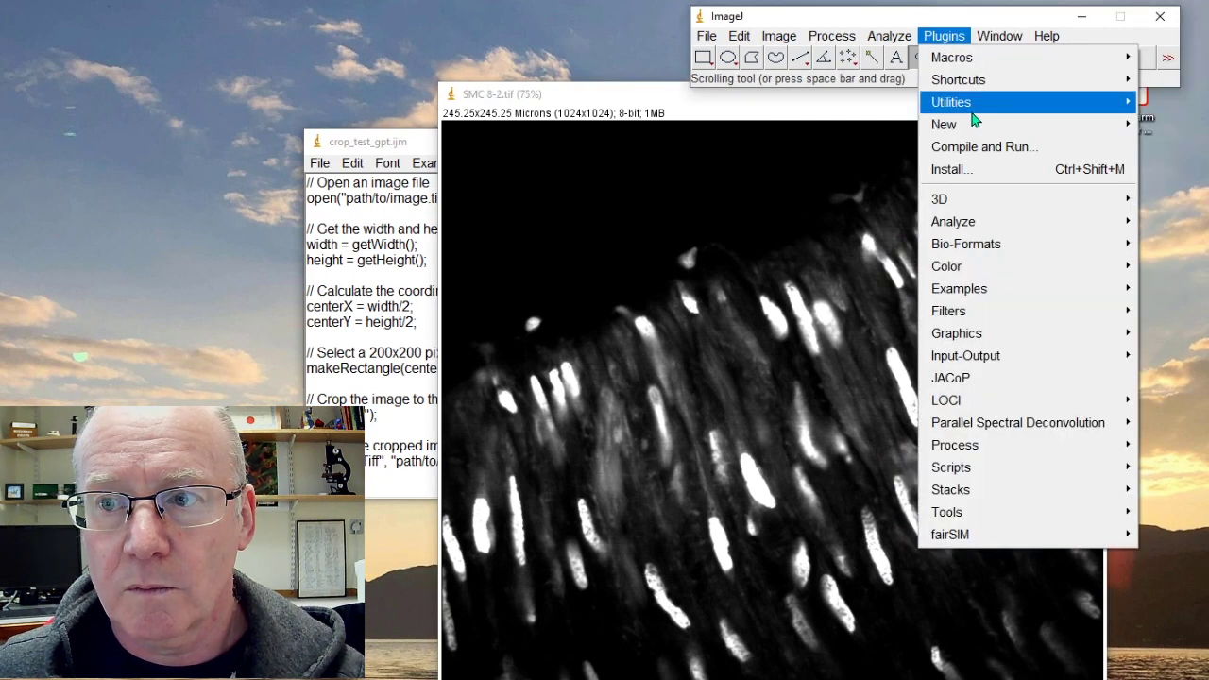
pyautogui.moveTo(953, 58)
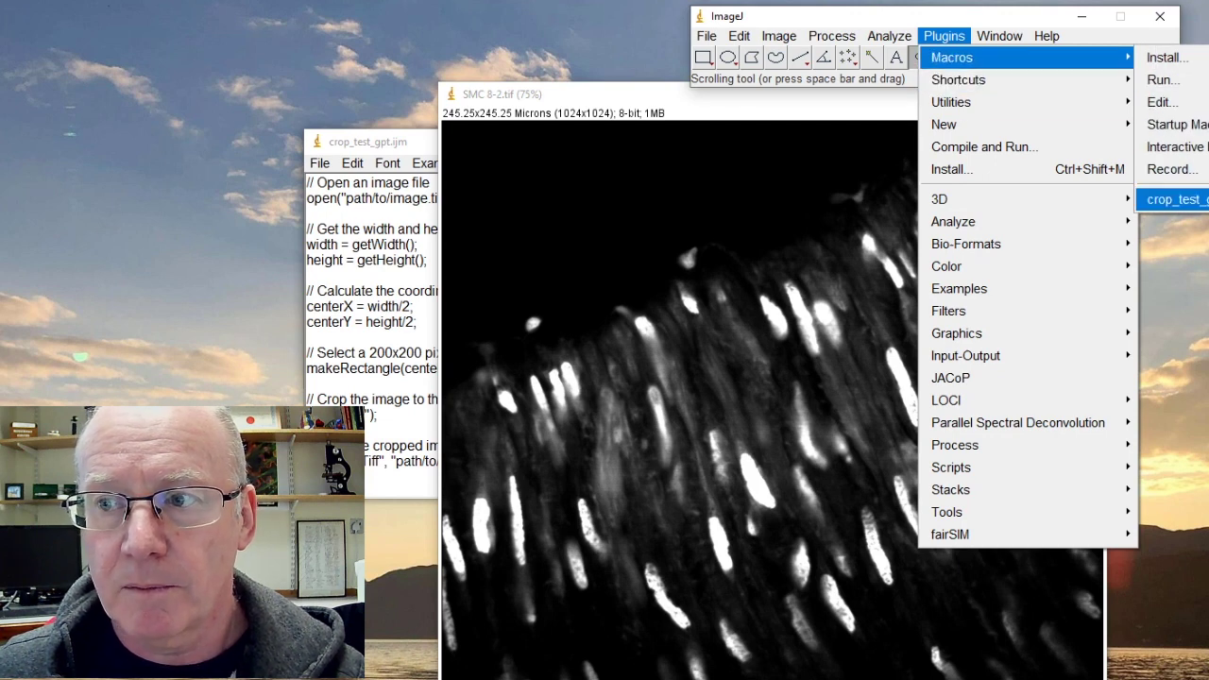
pyautogui.click(1176, 200)
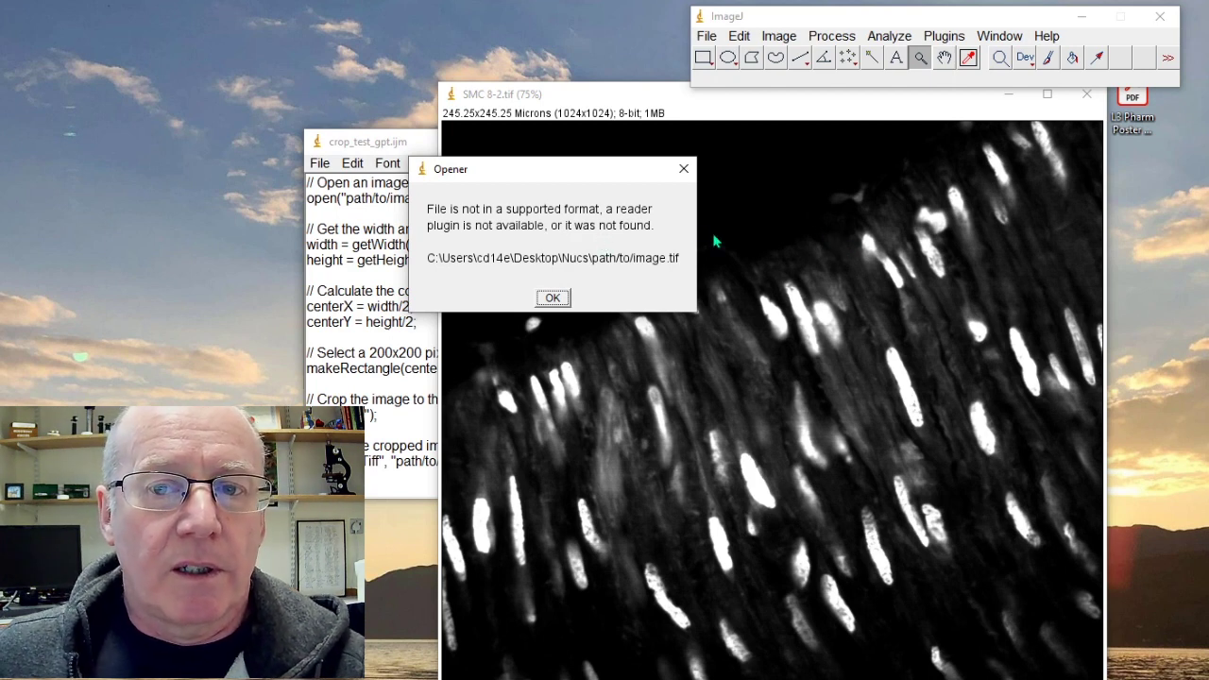
pyautogui.click(552, 299)
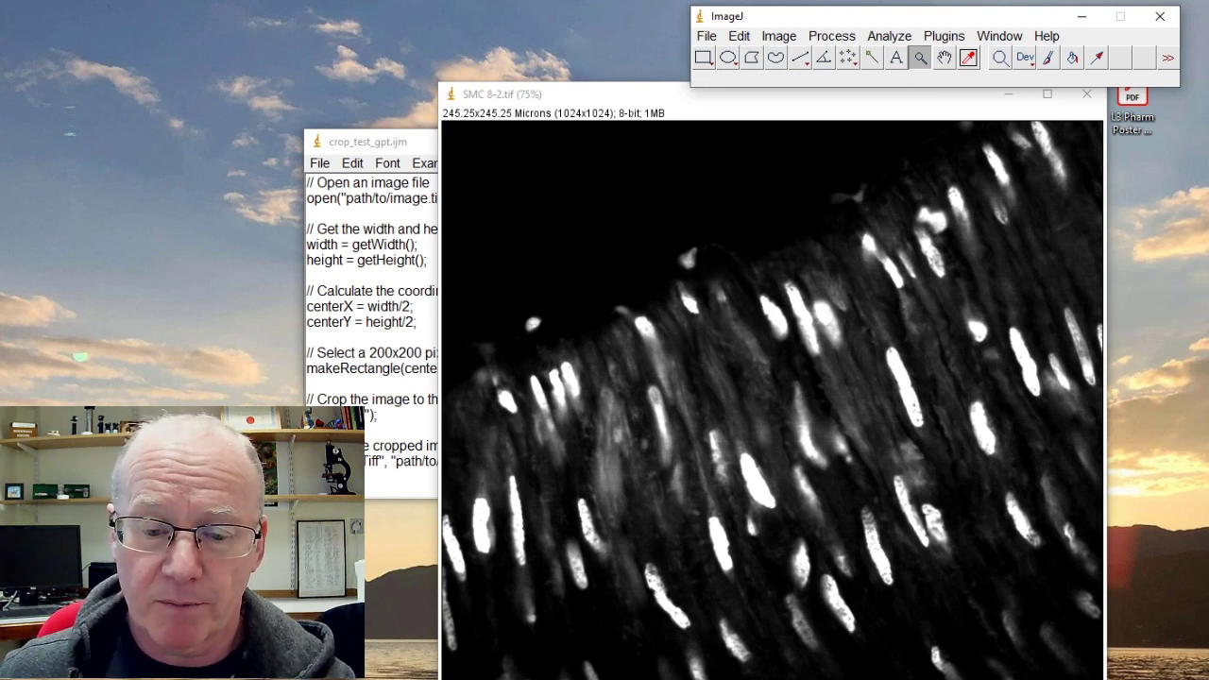
pyautogui.hotkey('alt', 'Tab')
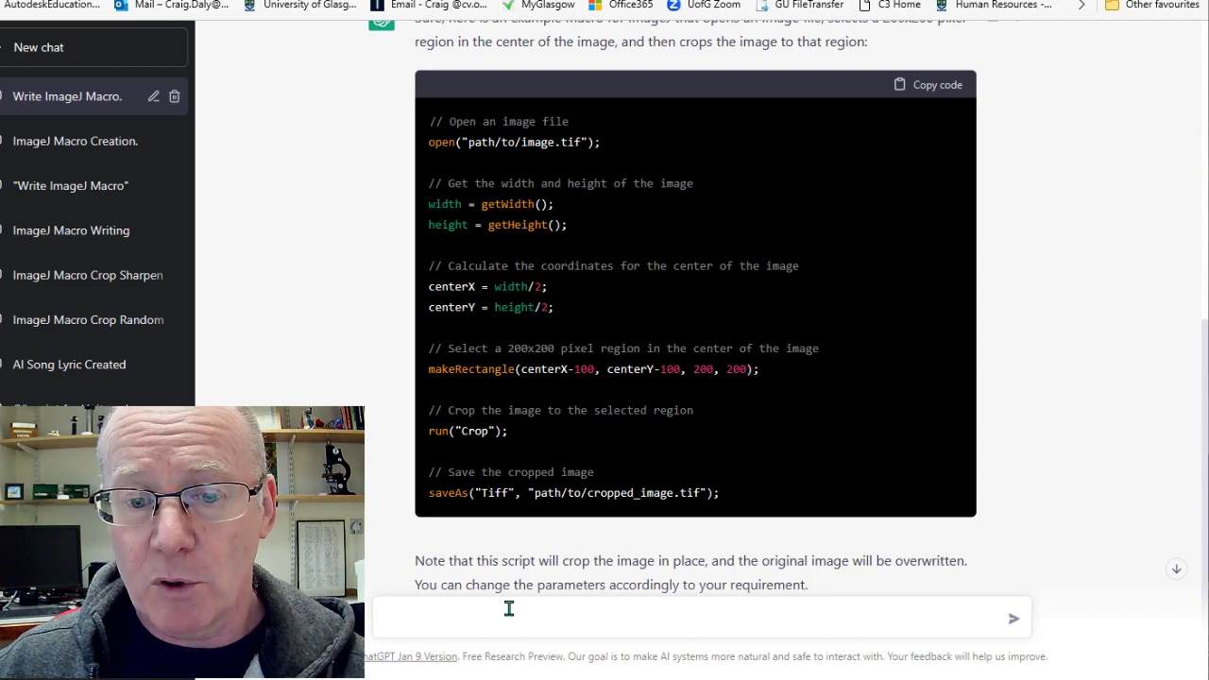
# Ask ChatGPT to convert the crop macro to Python
pyautogui.write('con')
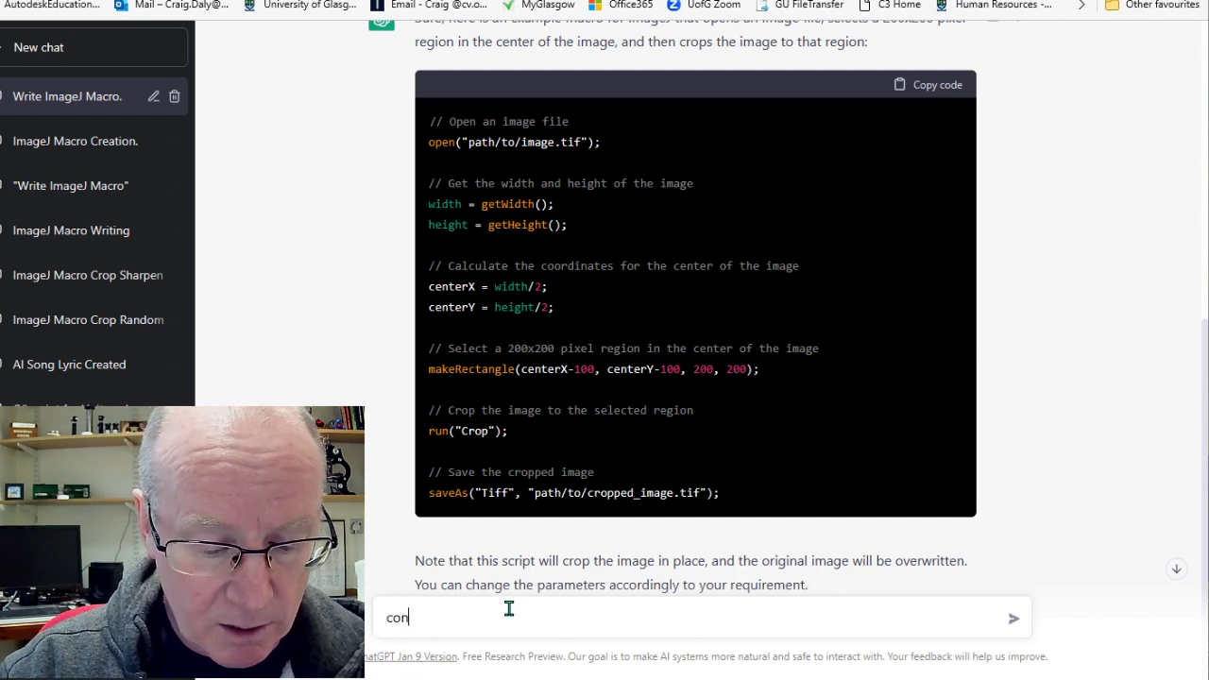
pyautogui.write('vert to')
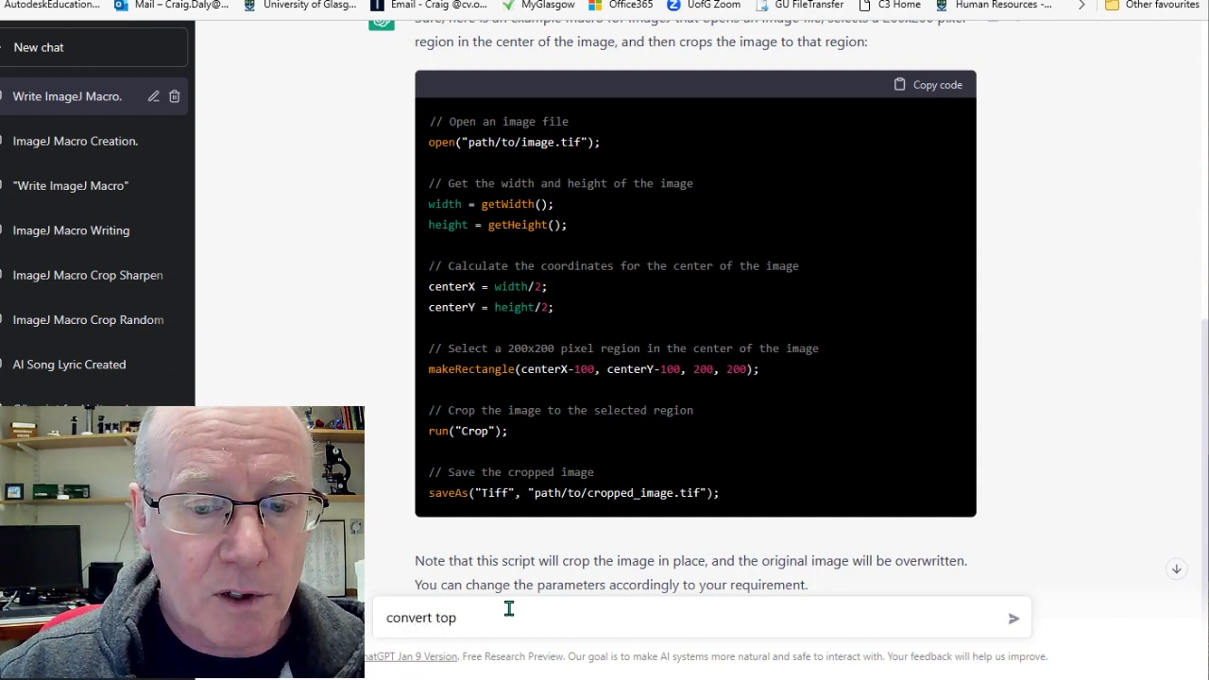
pyautogui.write(' pyth')
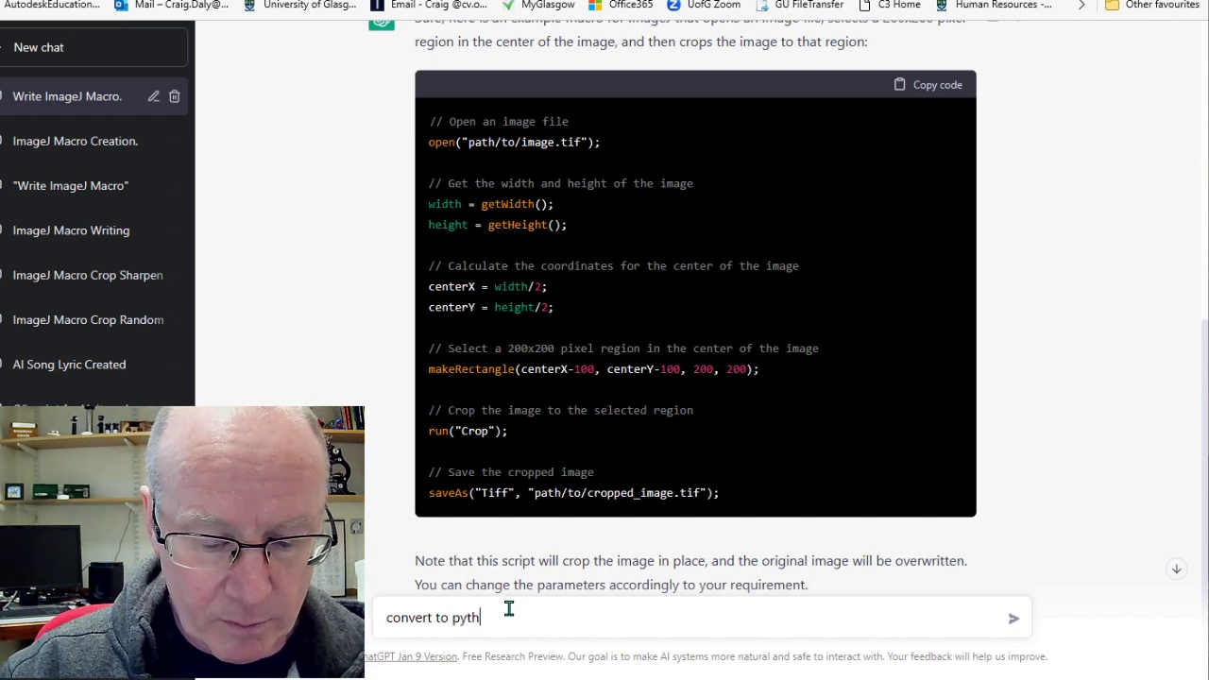
pyautogui.write('on')
pyautogui.press('Return')
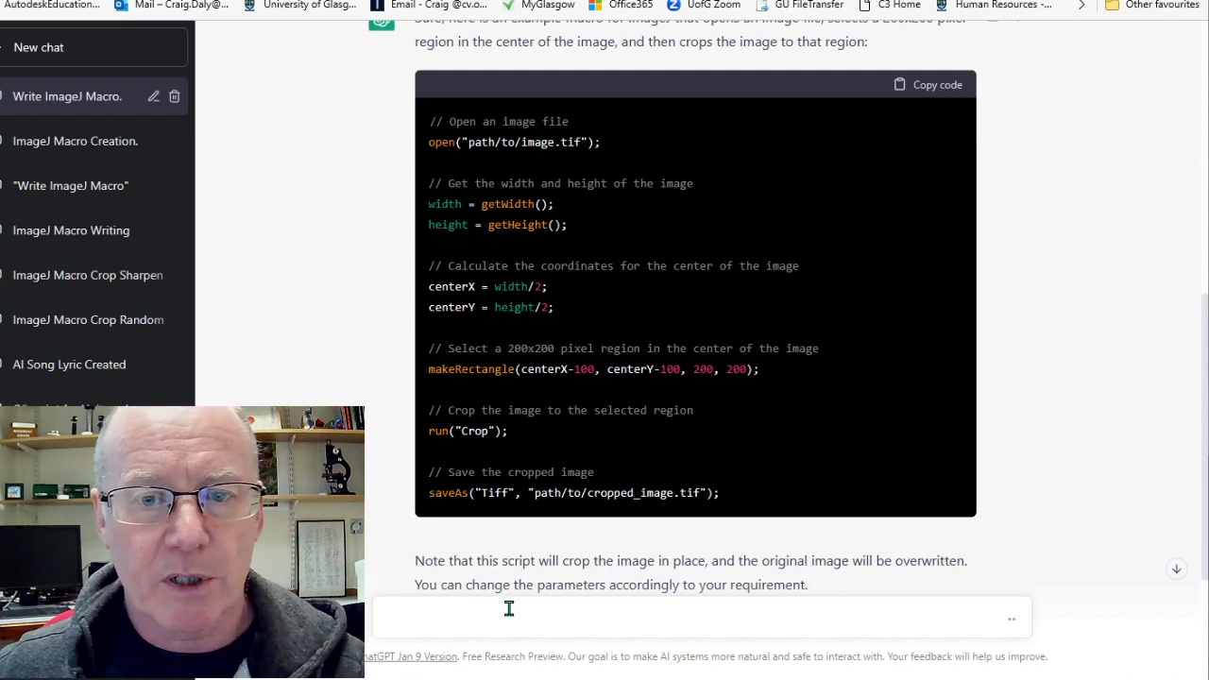